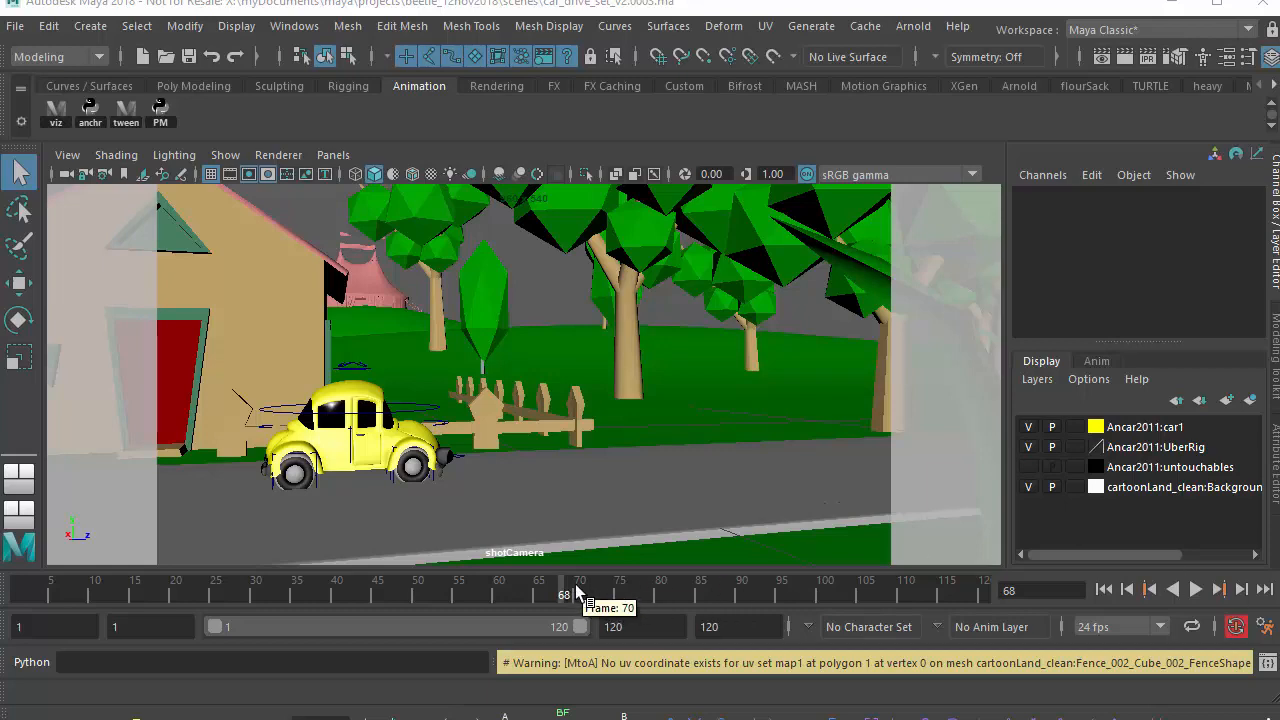
Step: Play the car animation from frame 1 through the shot camera, stopping it partway through
drag(572, 592, 10, 592)
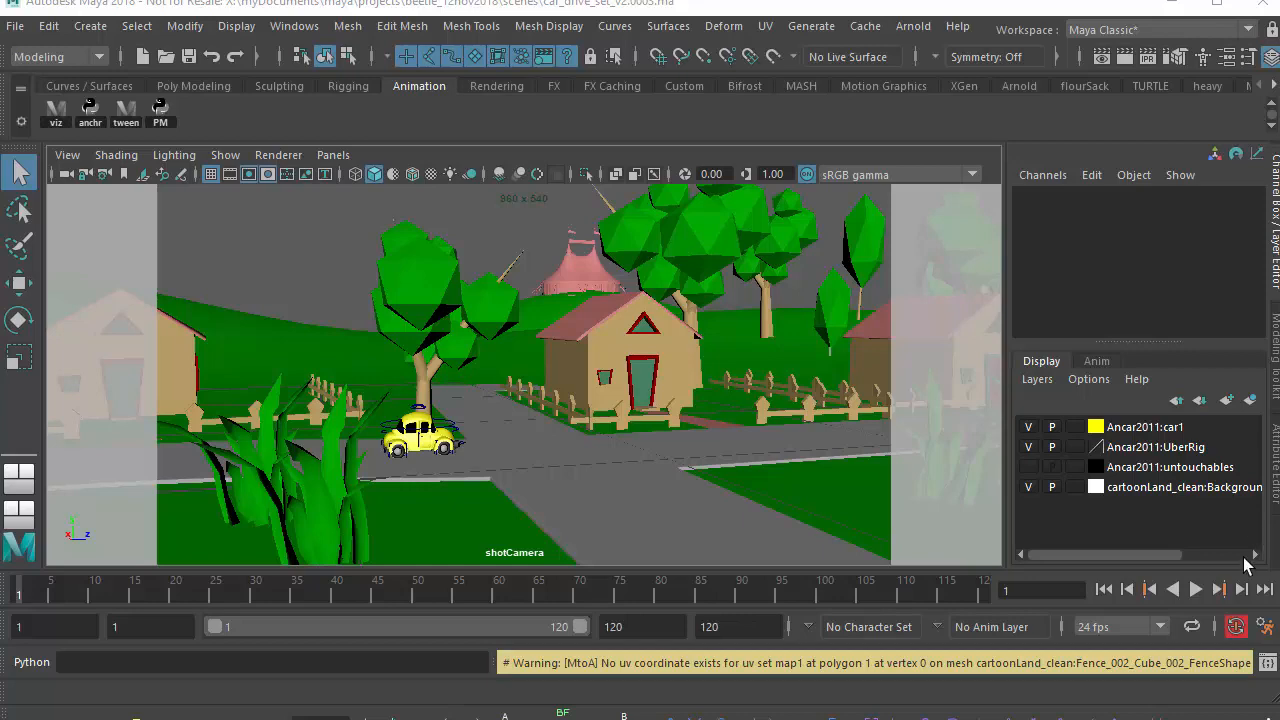
click(1197, 589)
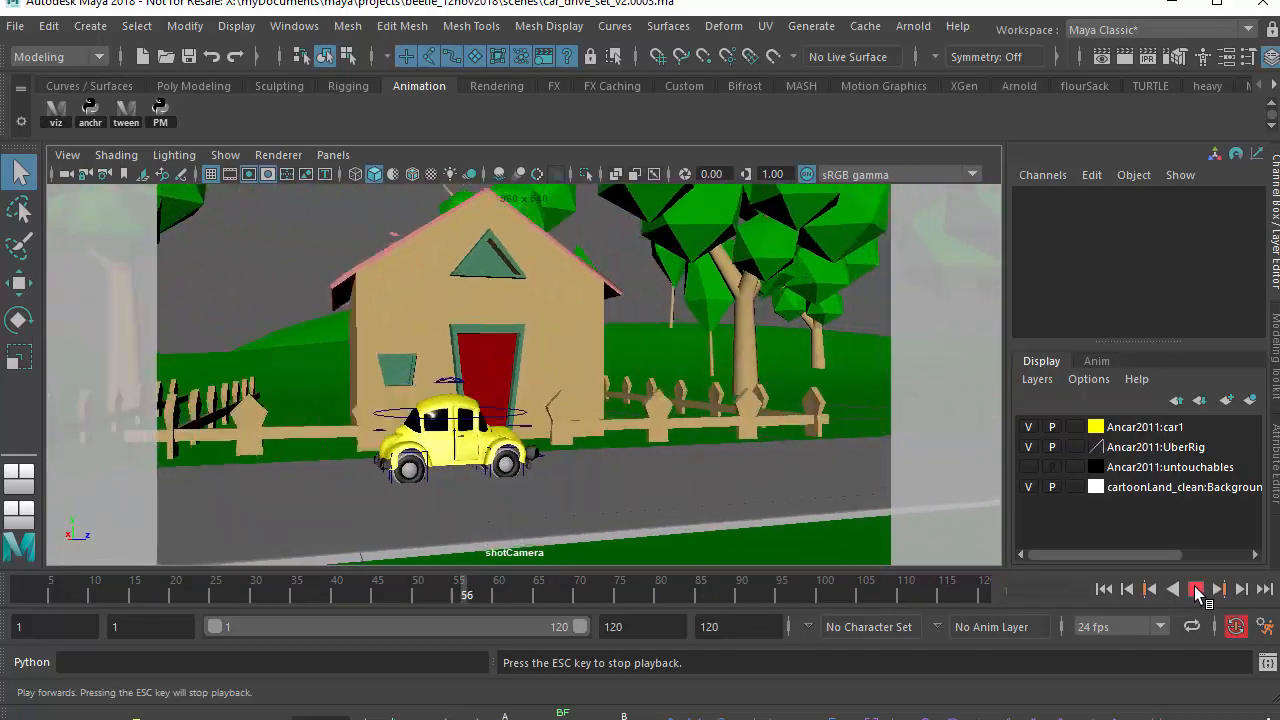
click(1195, 590)
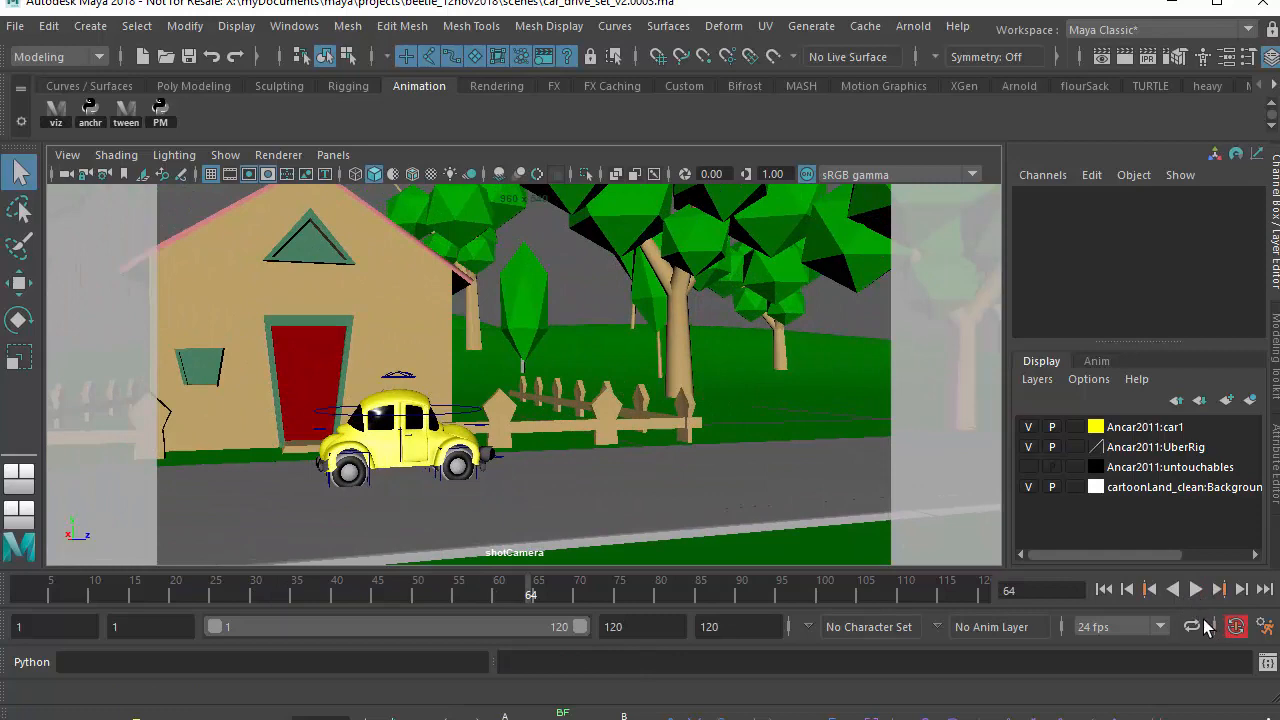
Step: Examine the Arnold-rendered frame of the car scene in the Render View, then widen the main Maya window
drag(1279, 214, 655, 66)
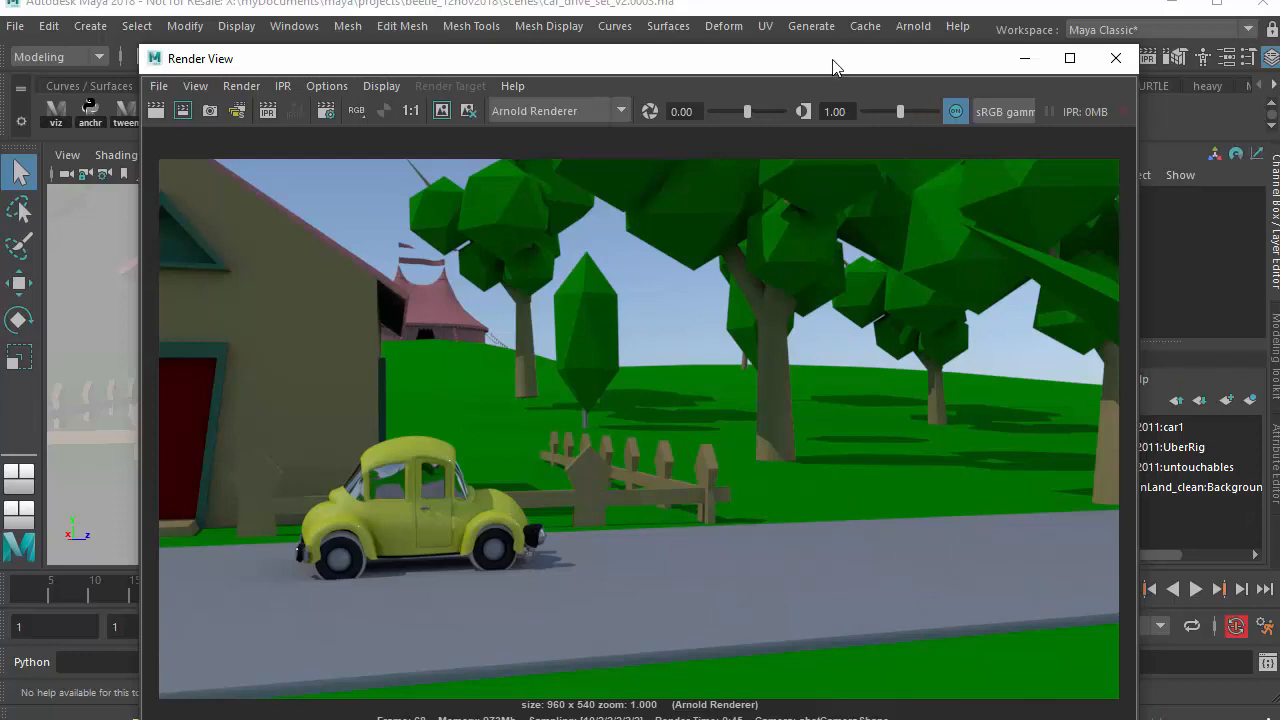
drag(835, 64, 910, 62)
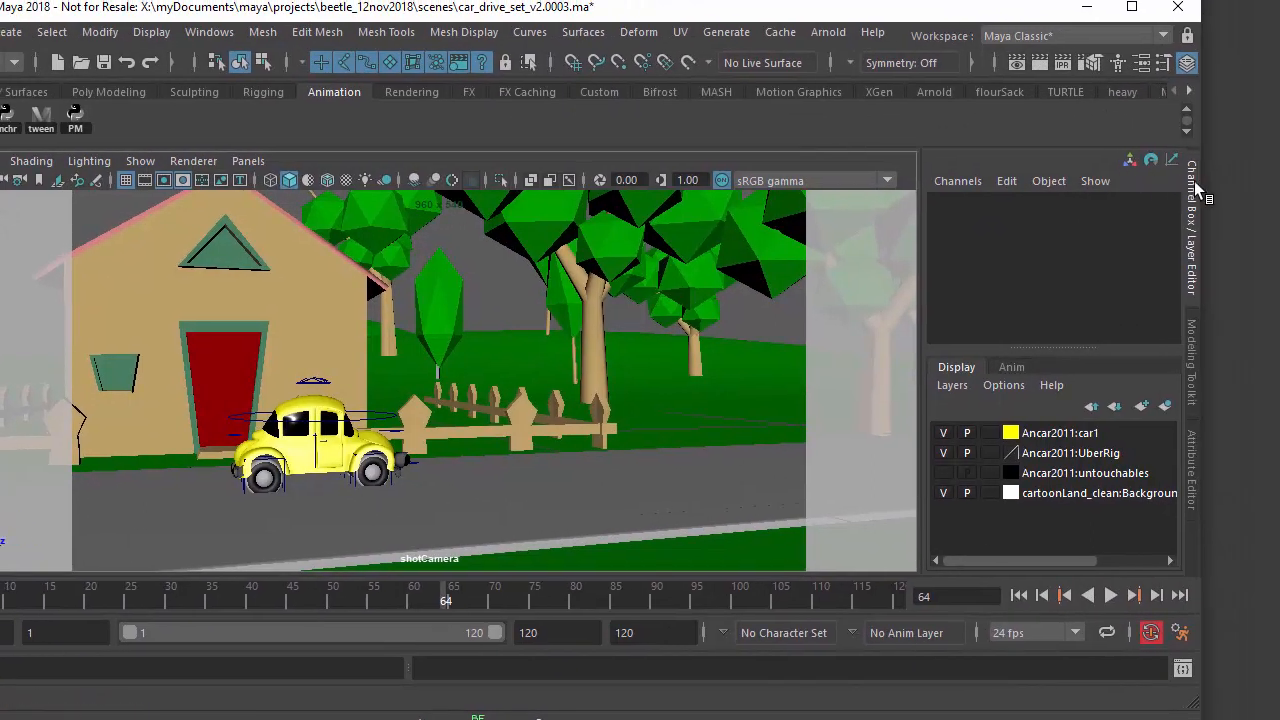
drag(1200, 180, 1279, 172)
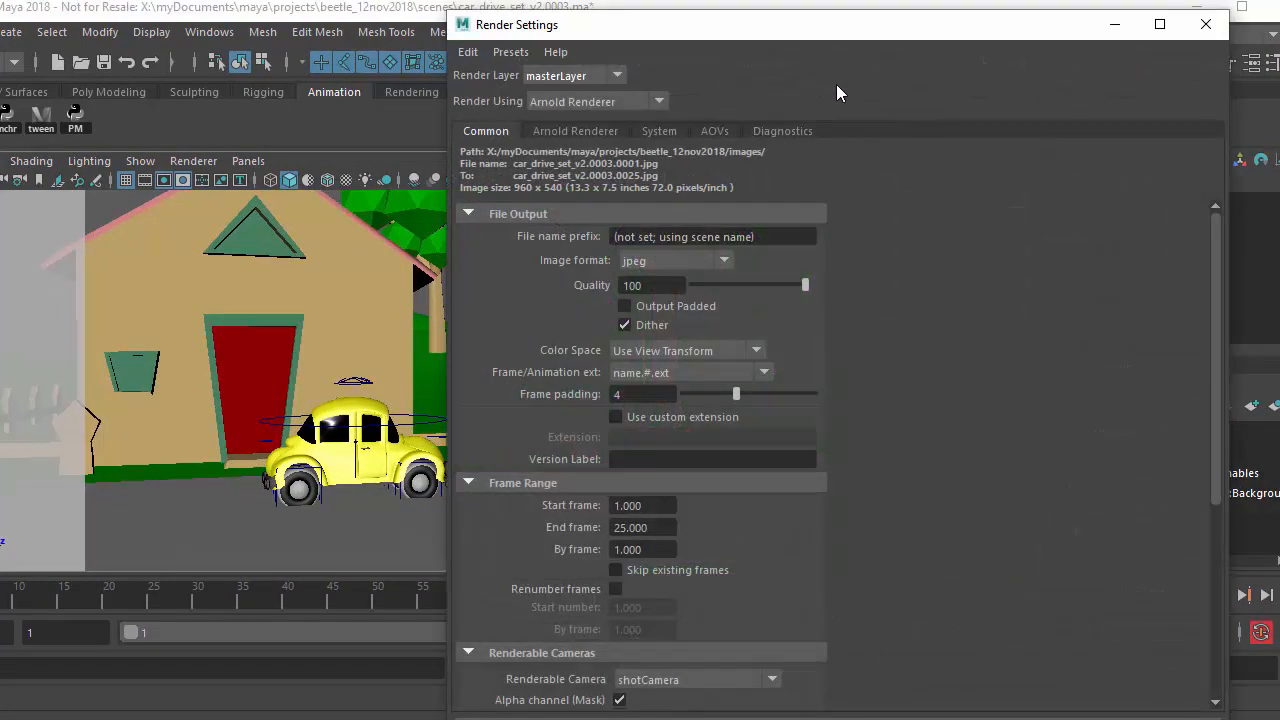
Step: Review the common render settings, including frame range and renderable camera, and choose the HD_540 image size preset
drag(778, 42, 686, 49)
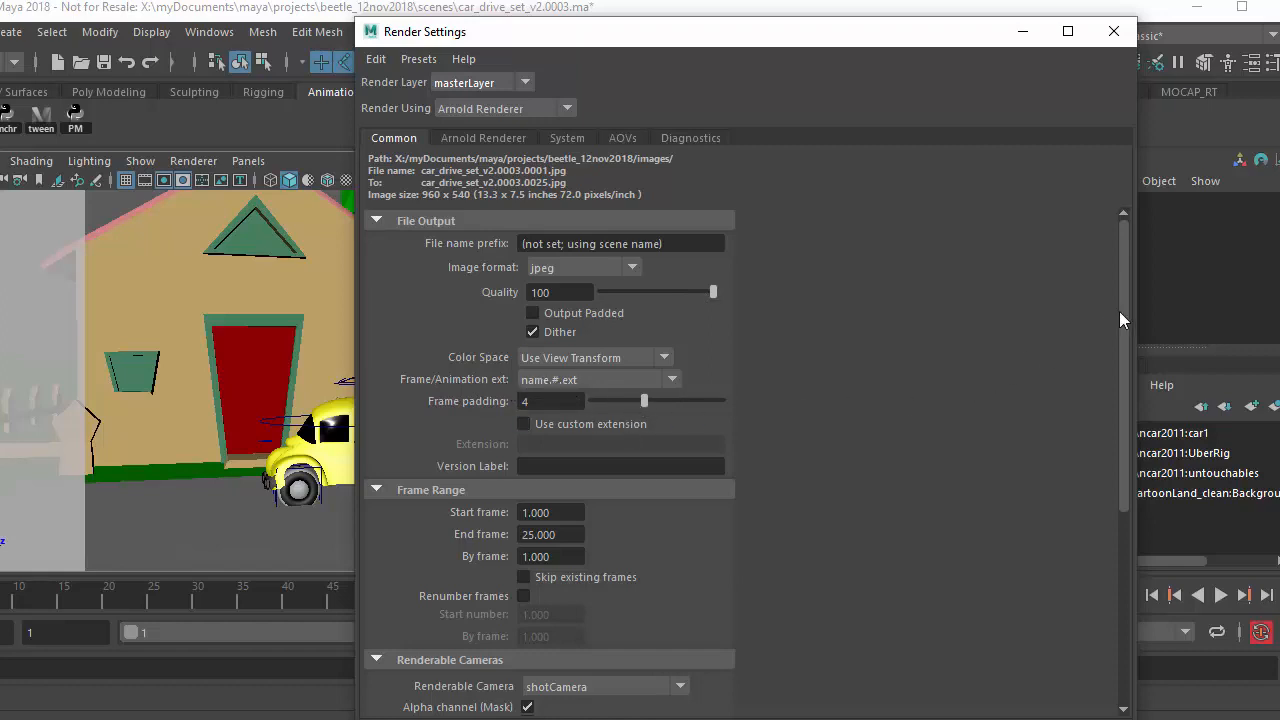
drag(1121, 318, 1135, 432)
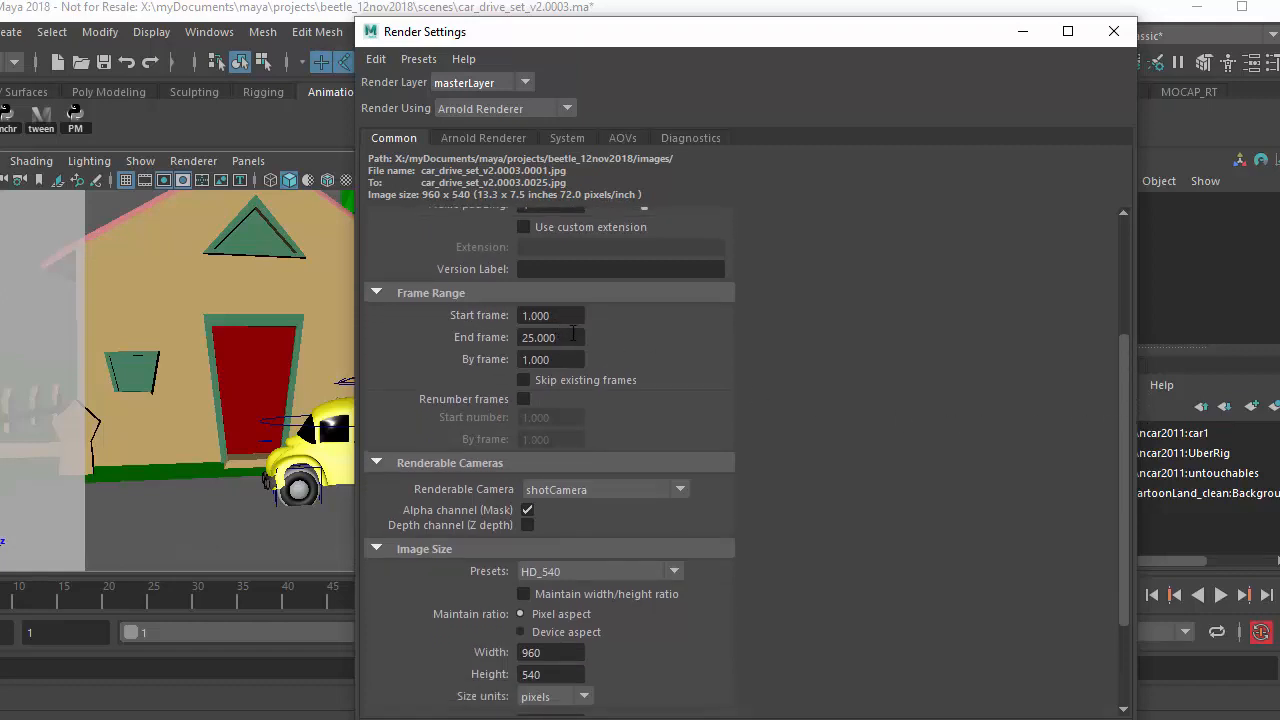
scroll(1120, 413, down, 5)
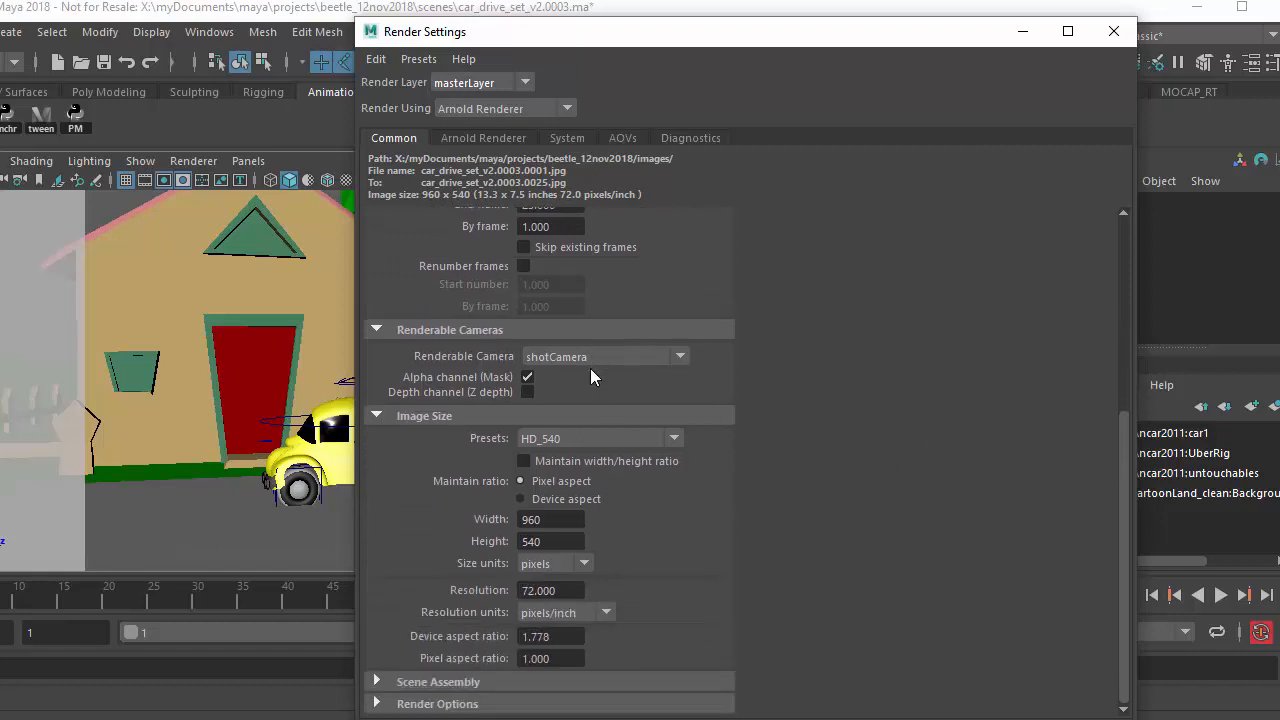
click(590, 437)
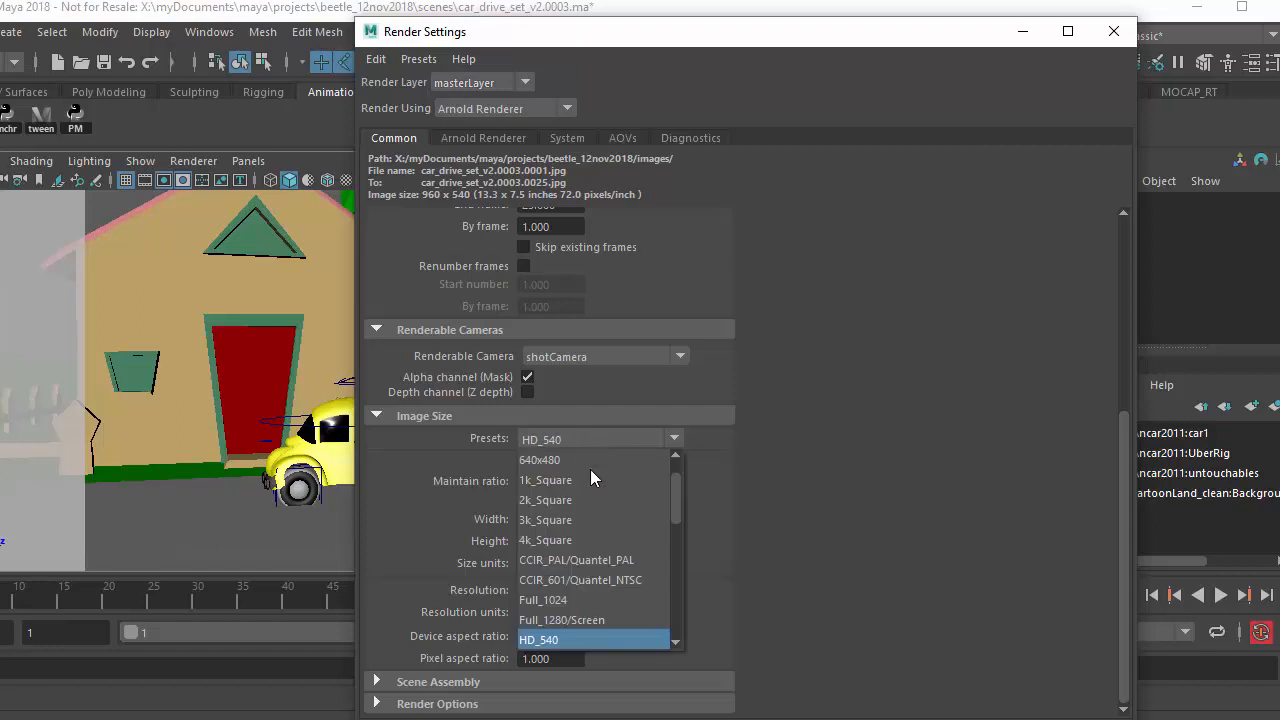
scroll(680, 512, down, 1)
scroll(679, 517, down, 1)
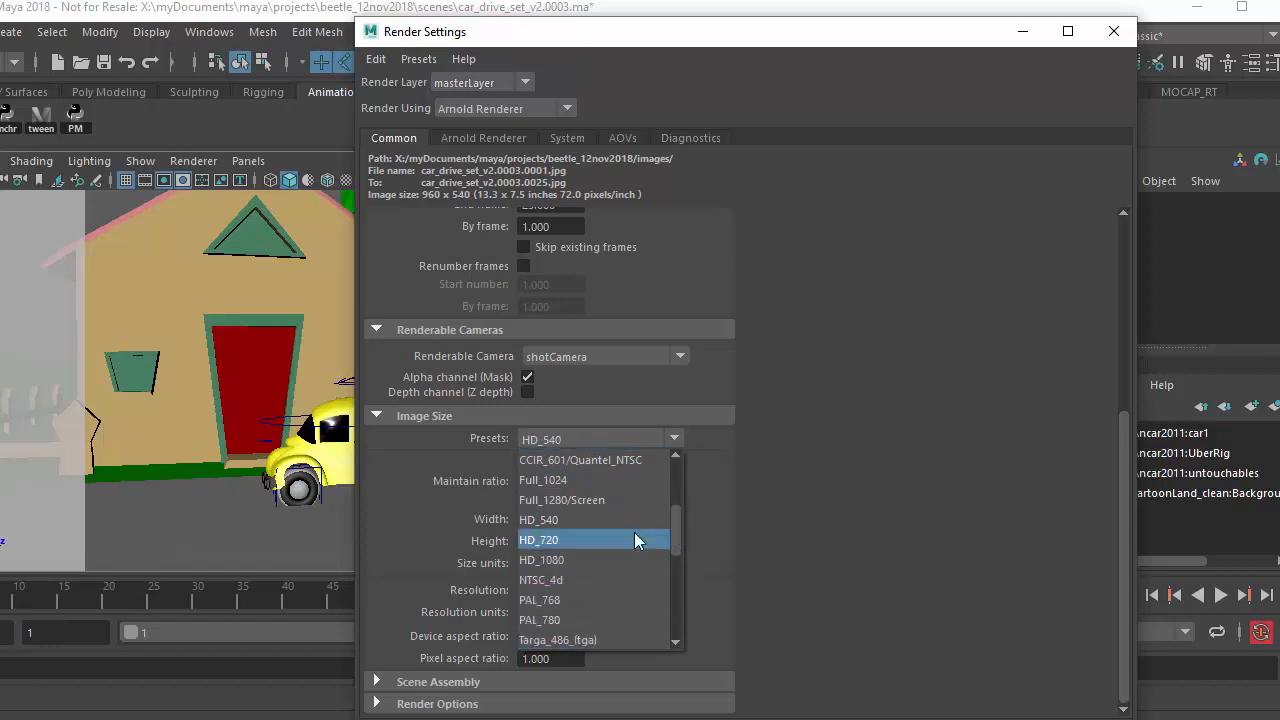
click(559, 520)
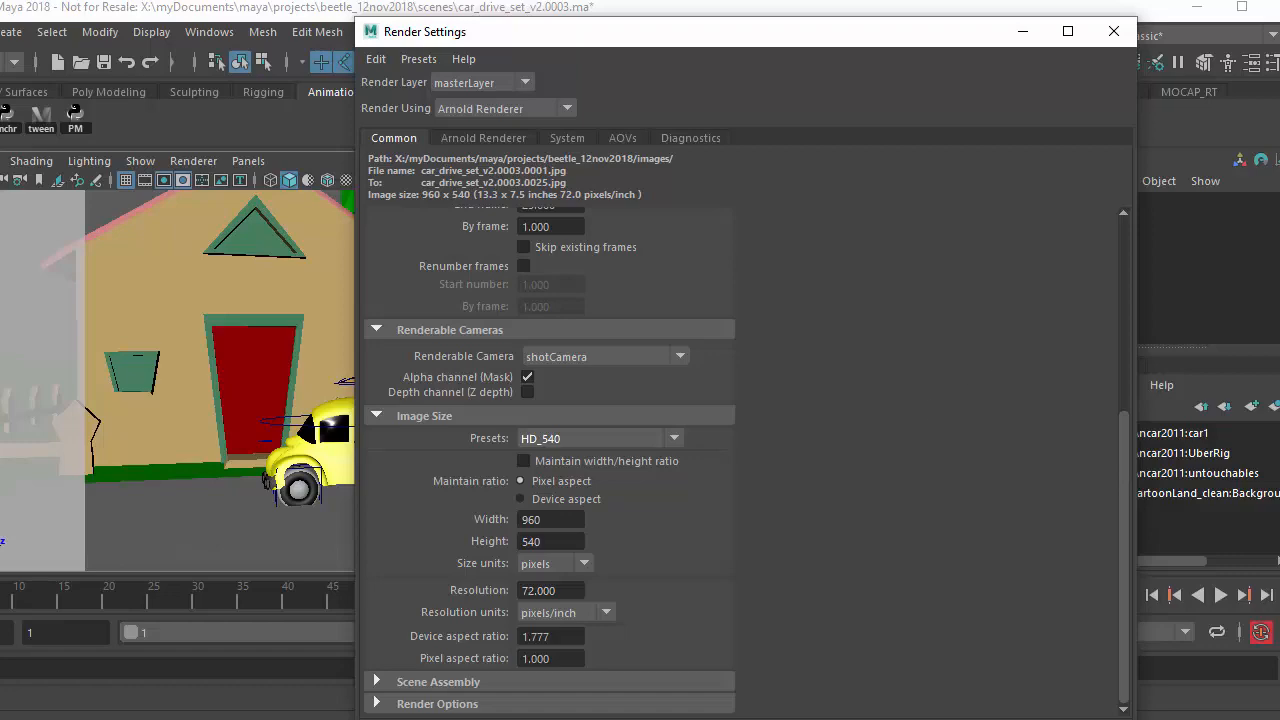
click(693, 717)
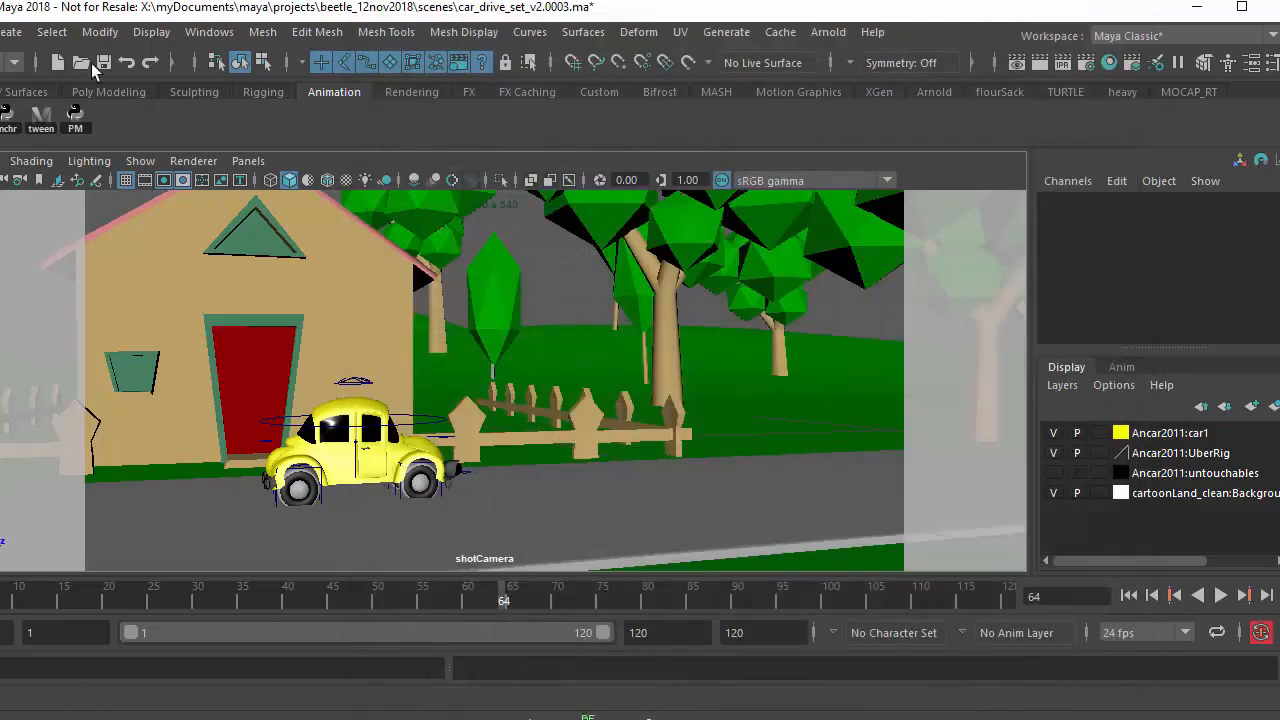
Step: Switch the menu set from Modeling to Rendering and show the available sequence and batch render commands
drag(510, 8, 593, 5)
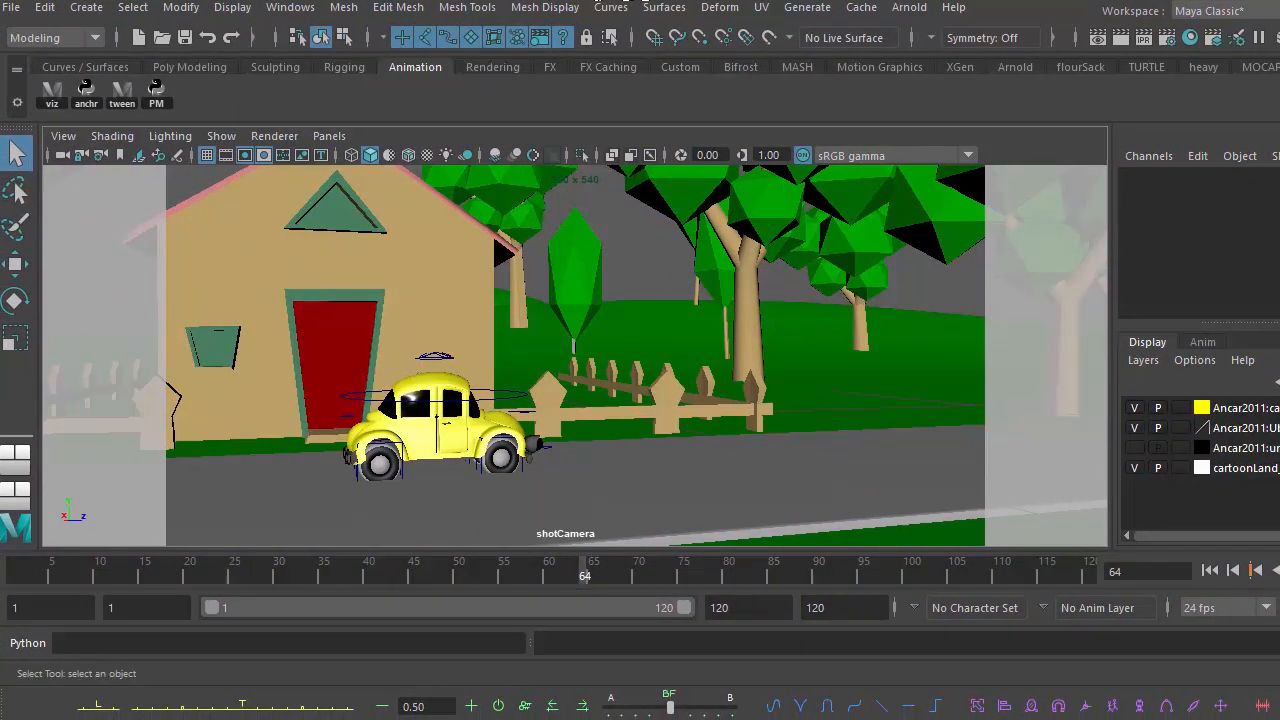
drag(1279, 304, 1276, 304)
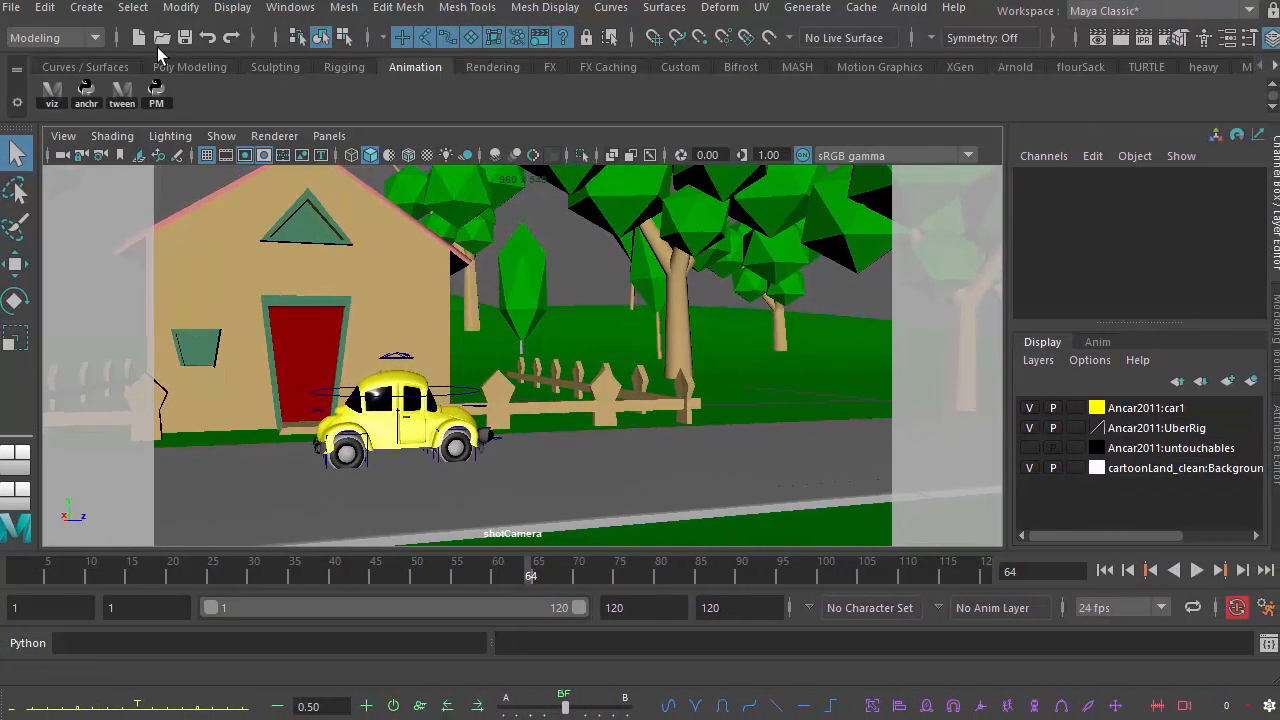
click(96, 39)
click(88, 140)
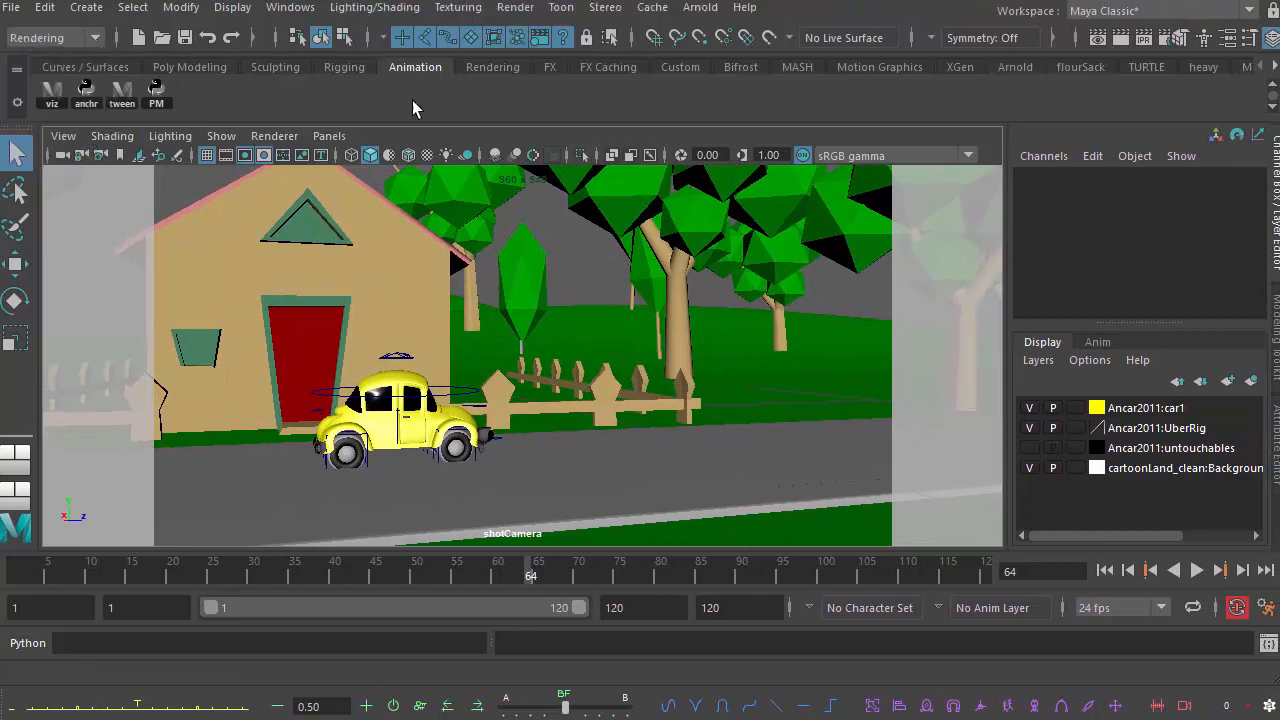
click(516, 8)
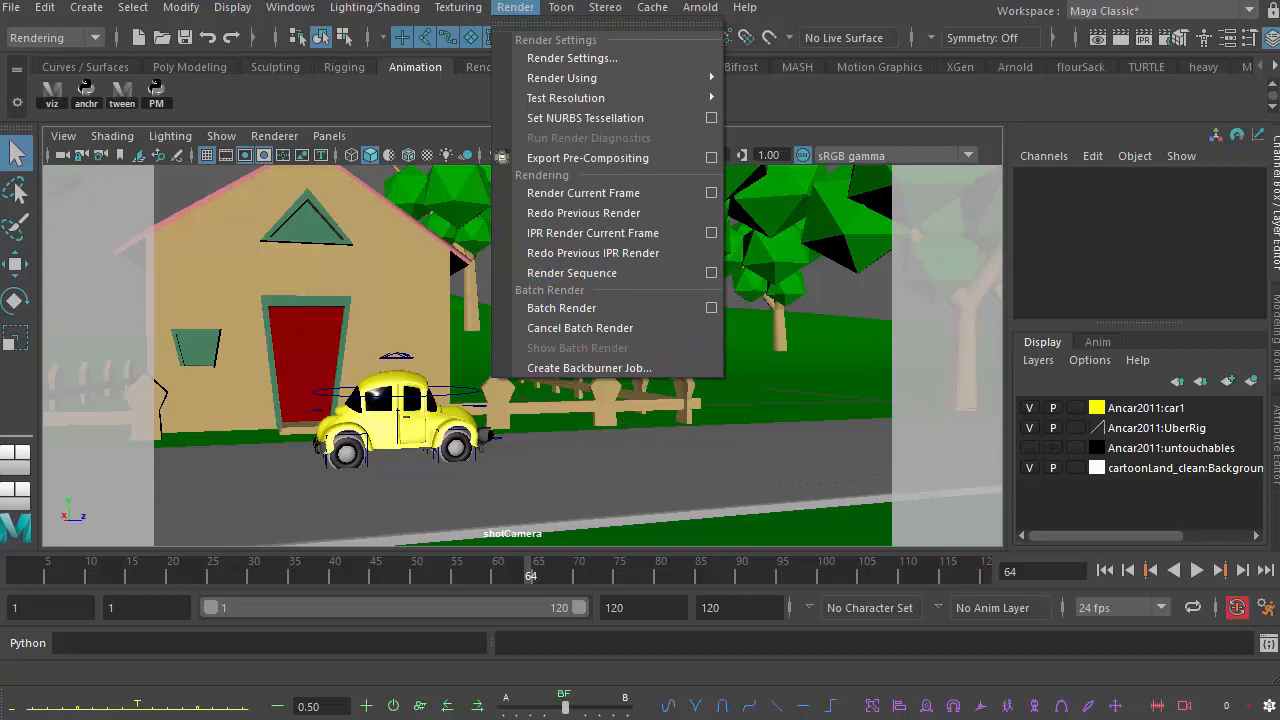
Step: Switch to the project's images folder, view the rendered frame car_drive_set_v2.0003_1.0001.jpg, and close the image viewer
key(alt+Tab)
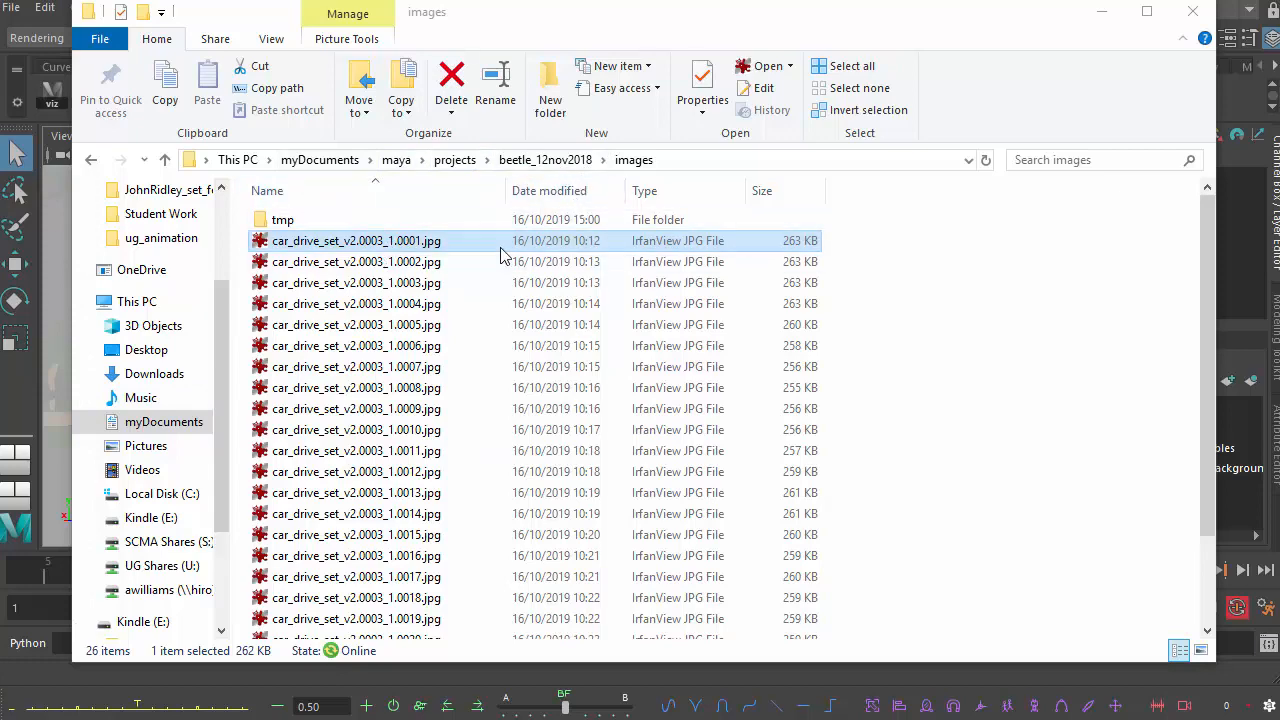
drag(1208, 228, 1178, 176)
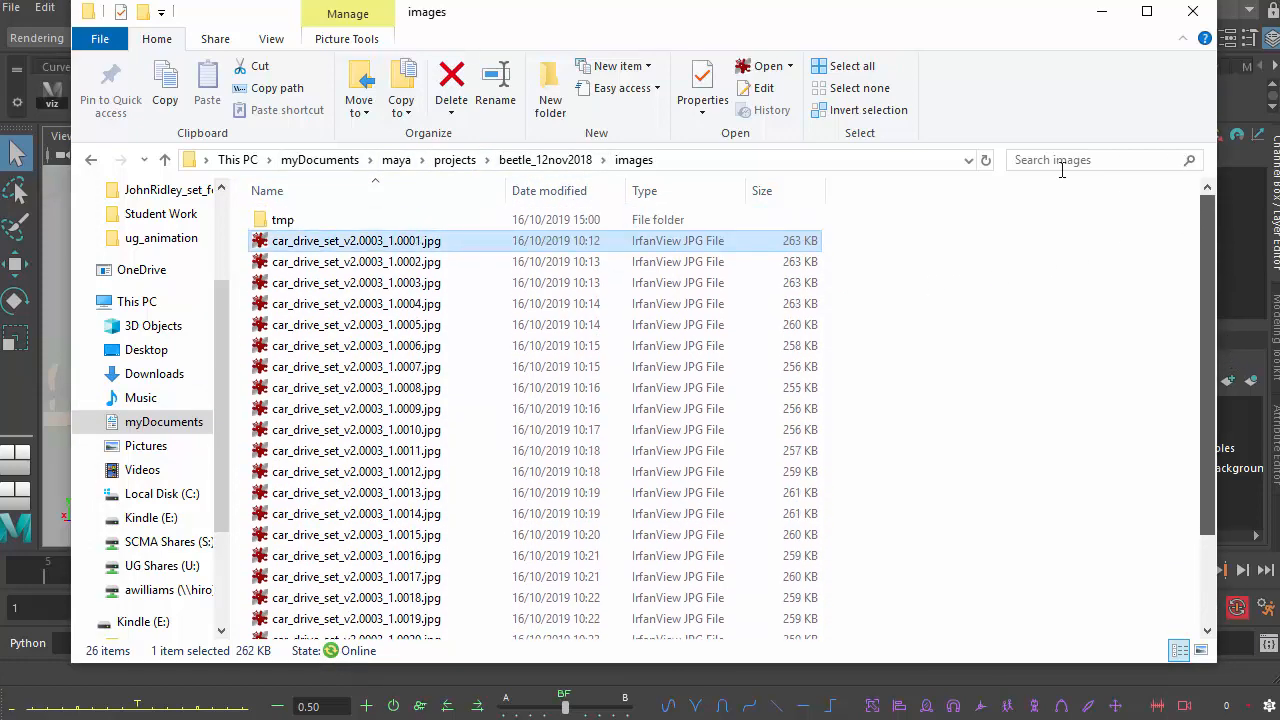
double_click(278, 252)
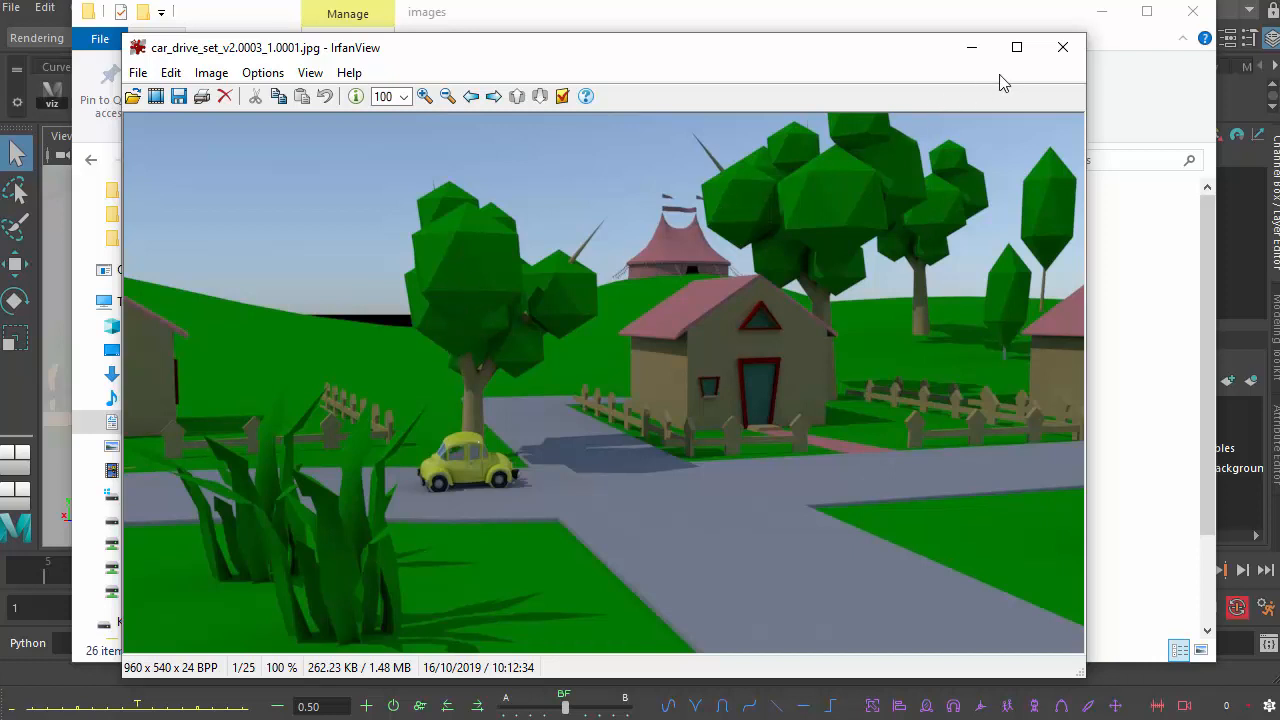
click(1064, 50)
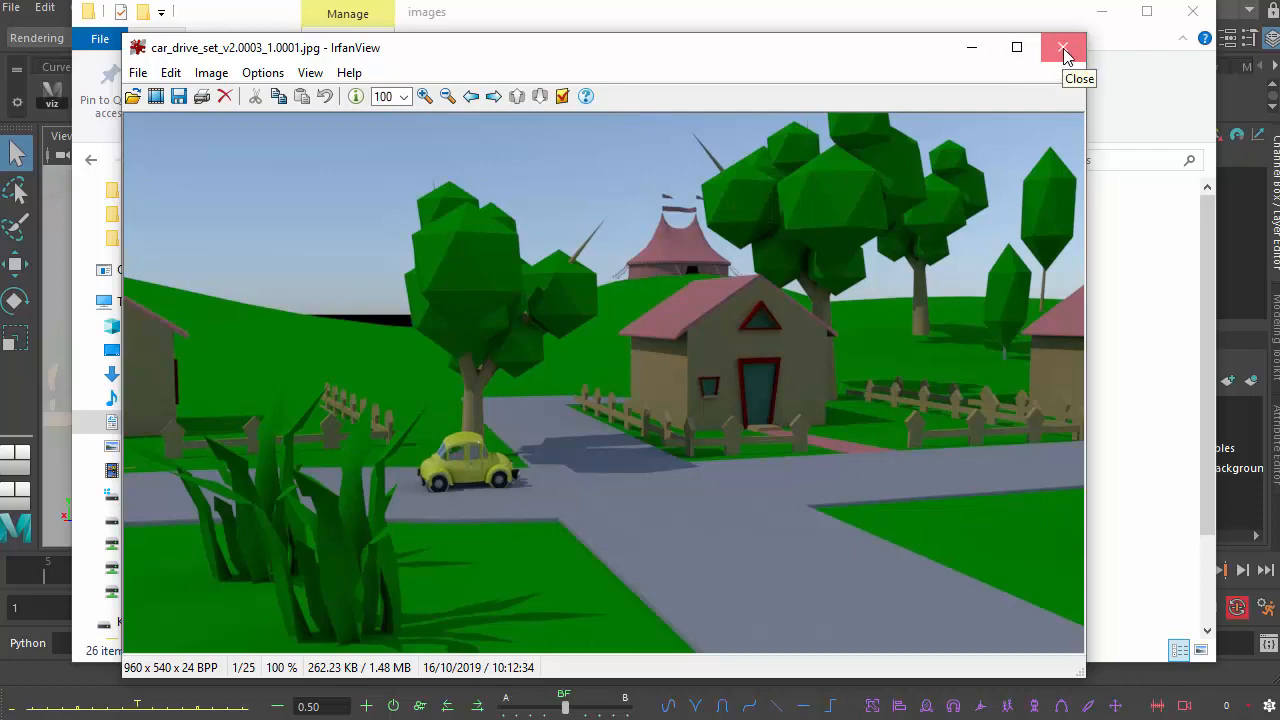
click(1063, 50)
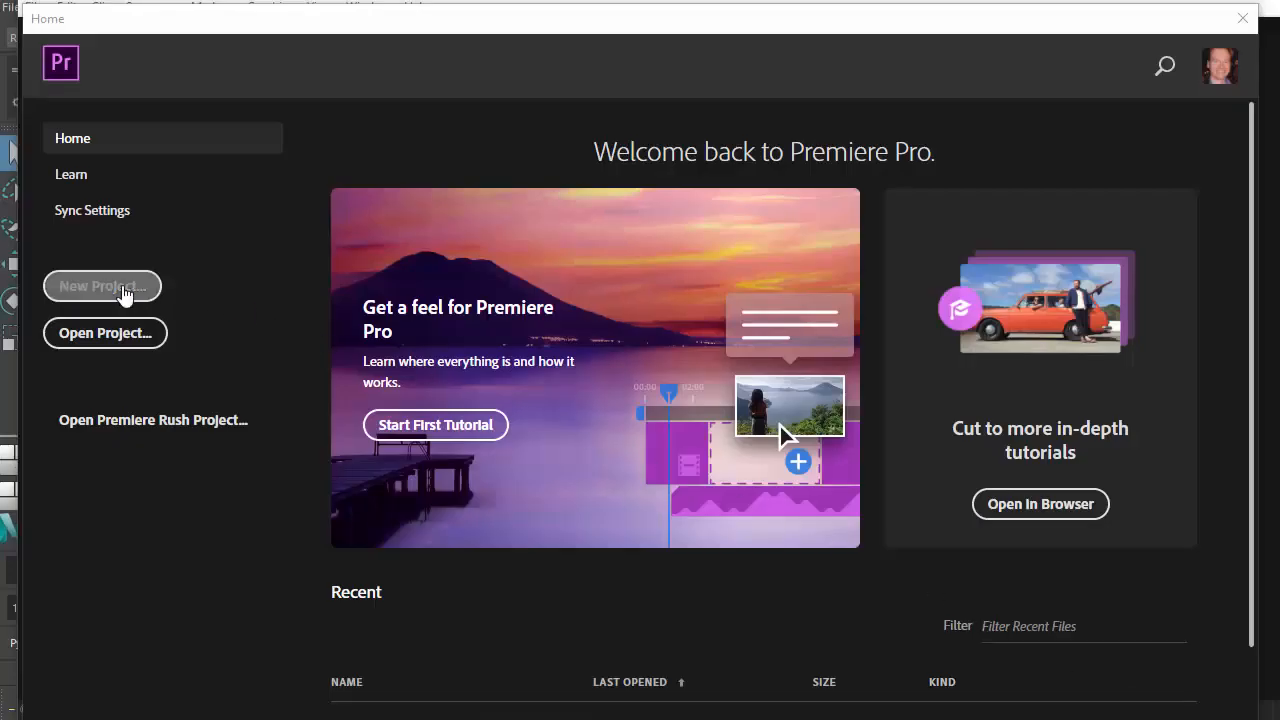
Step: Create a new Premiere Pro project named BeetleTest_18October2019 with the default location and general settings
click(125, 290)
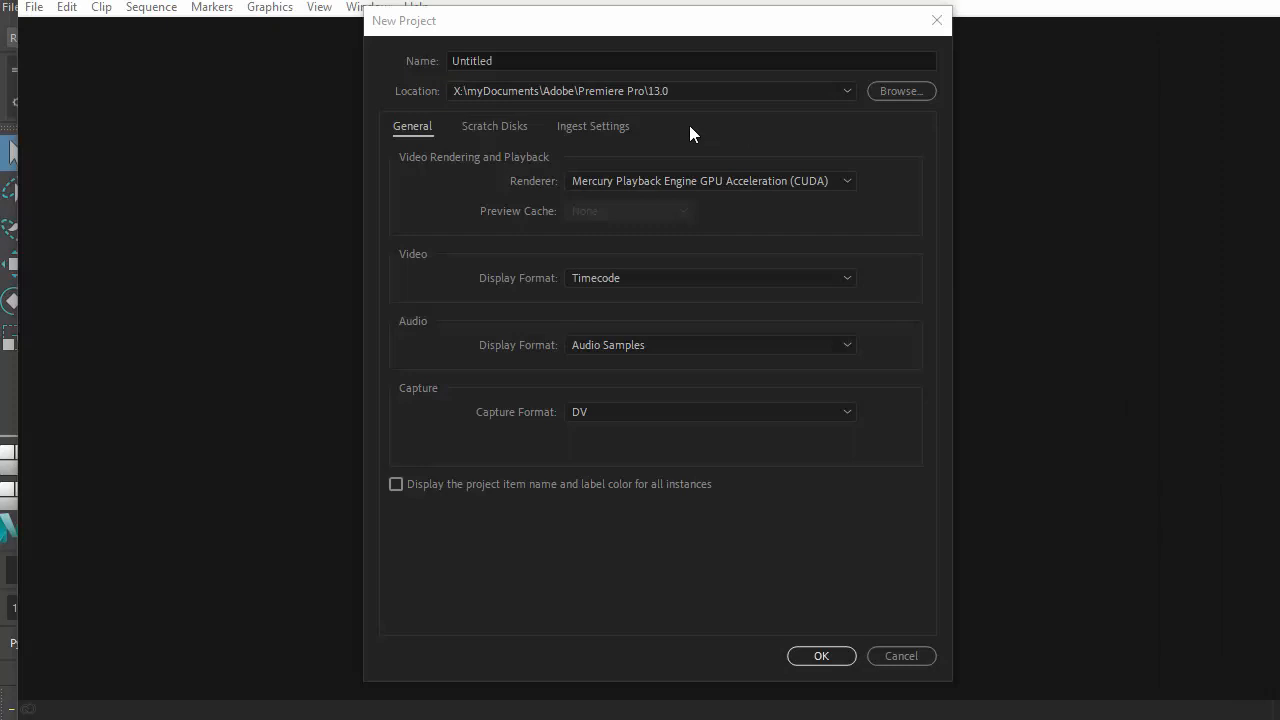
click(530, 60)
drag(511, 60, 431, 66)
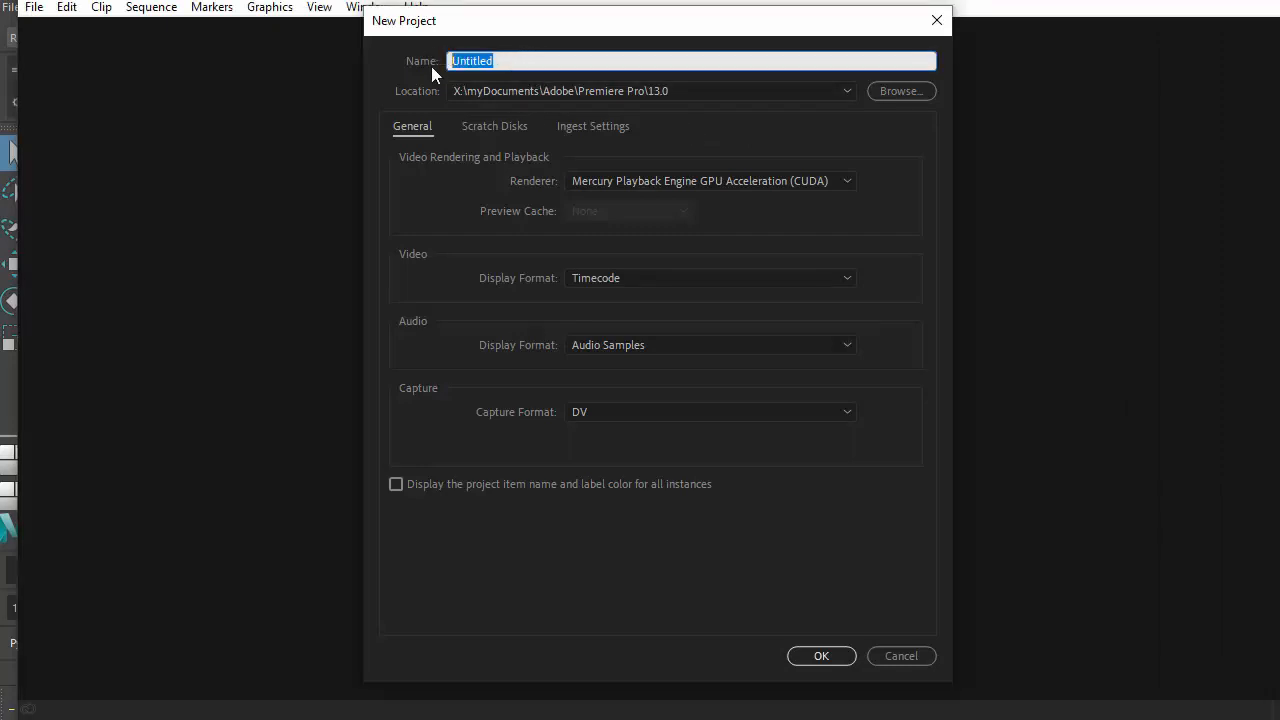
text(Beetel)
key(BackSpace)
key(BackSpace)
text(leTest_18October2019)
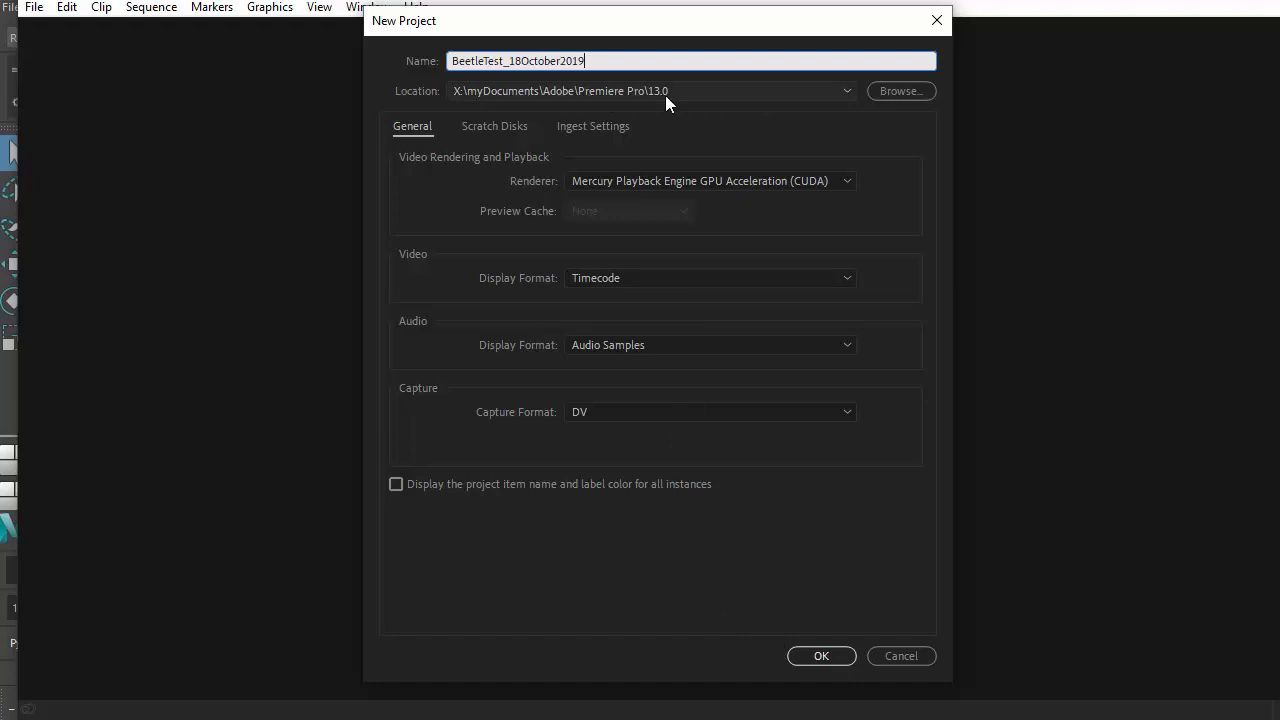
click(822, 657)
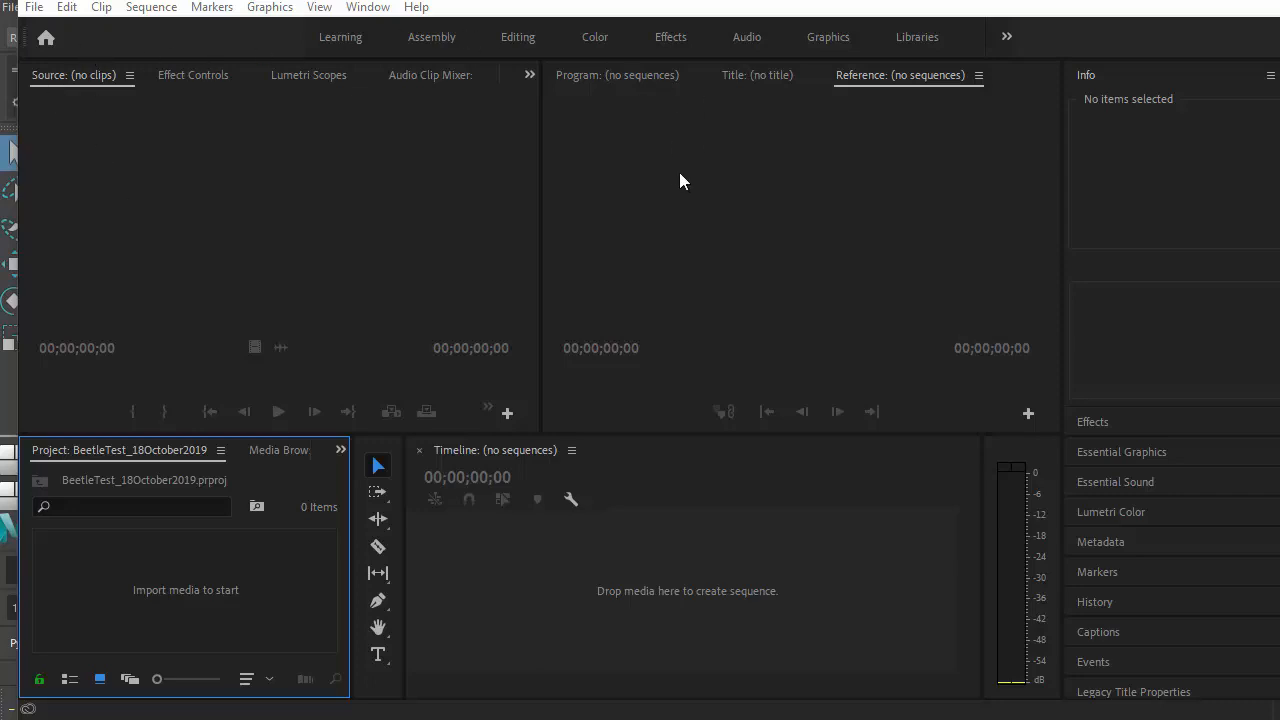
Step: Make sure the Still Image Default Duration is 1 frame in the Timeline preferences and accept the preferences
click(68, 8)
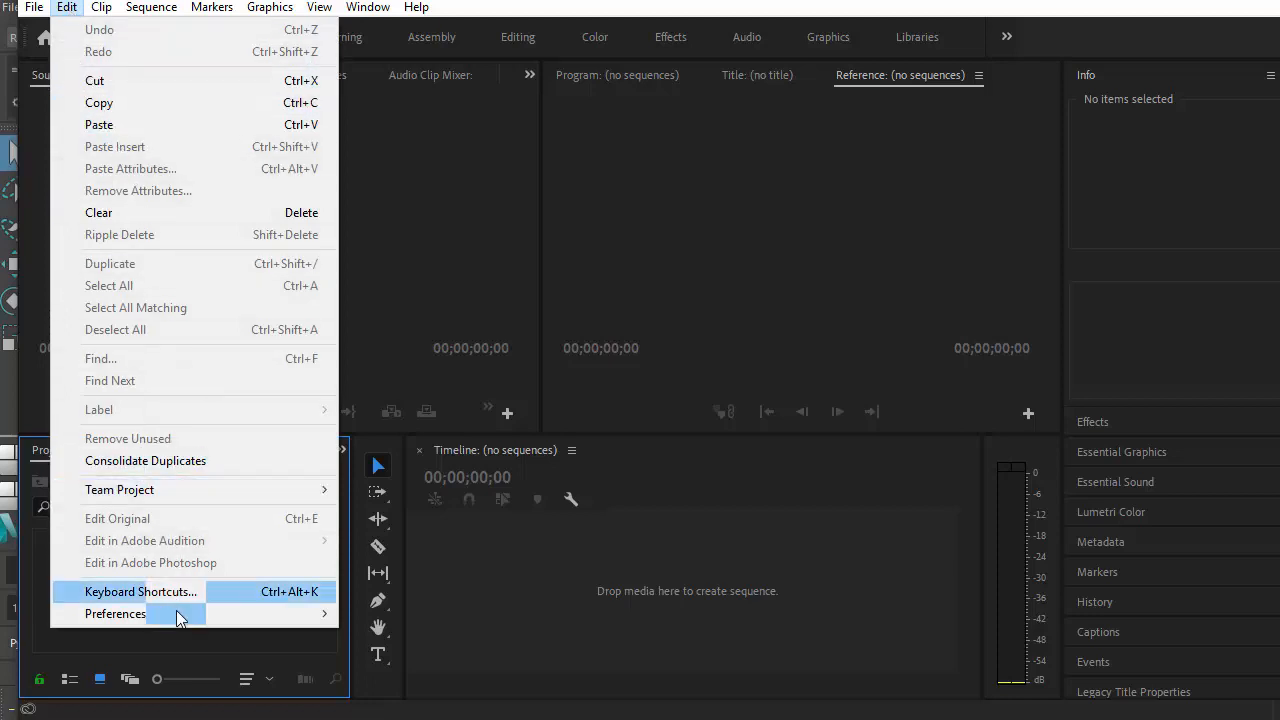
mouse_move(182, 616)
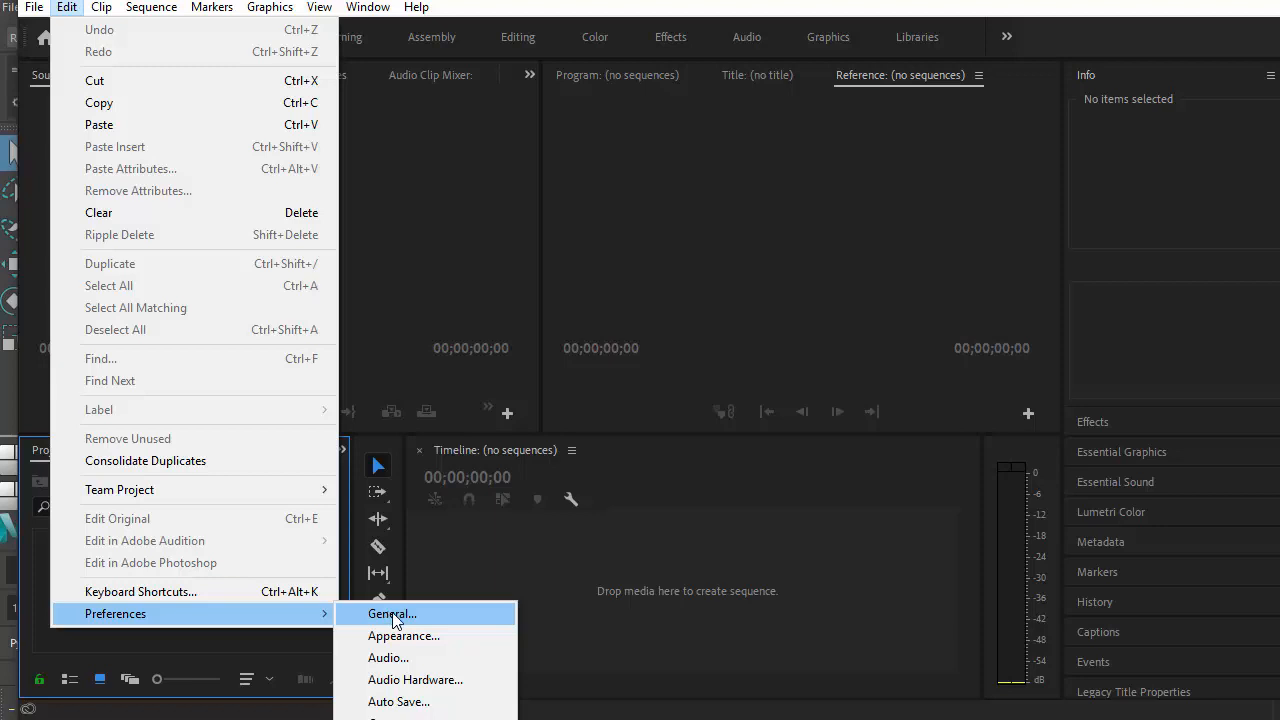
click(389, 617)
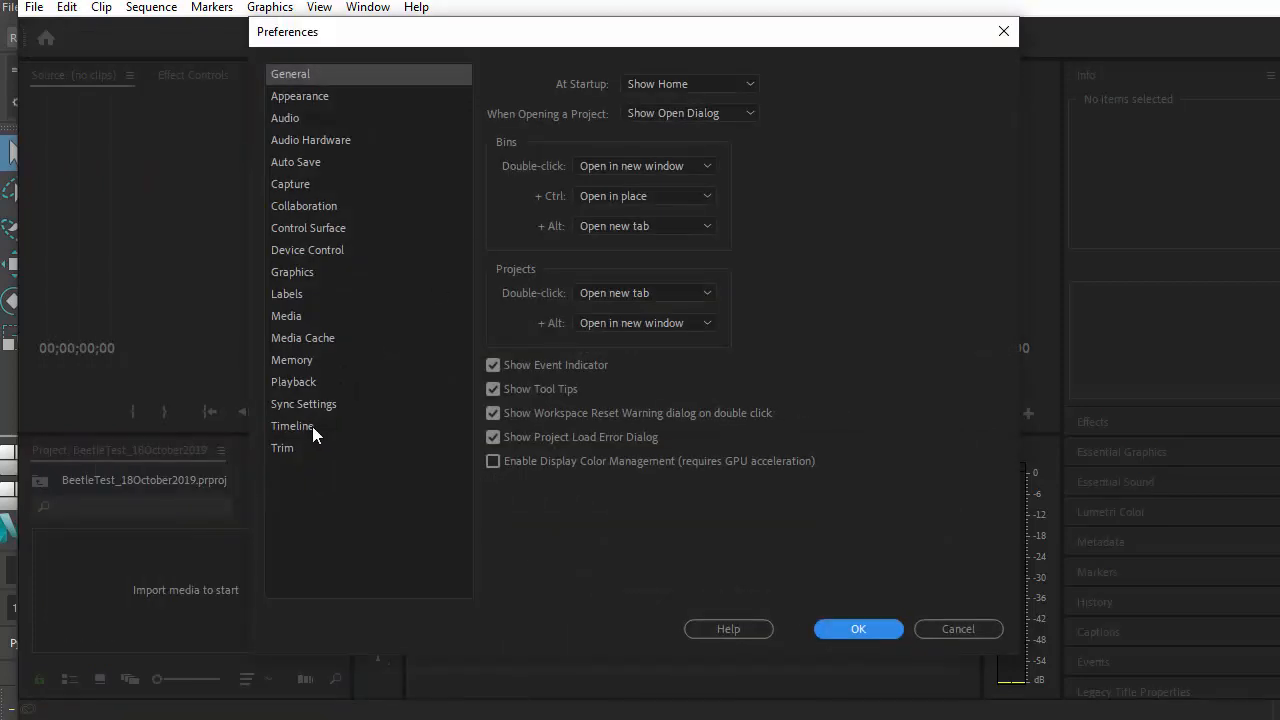
click(316, 426)
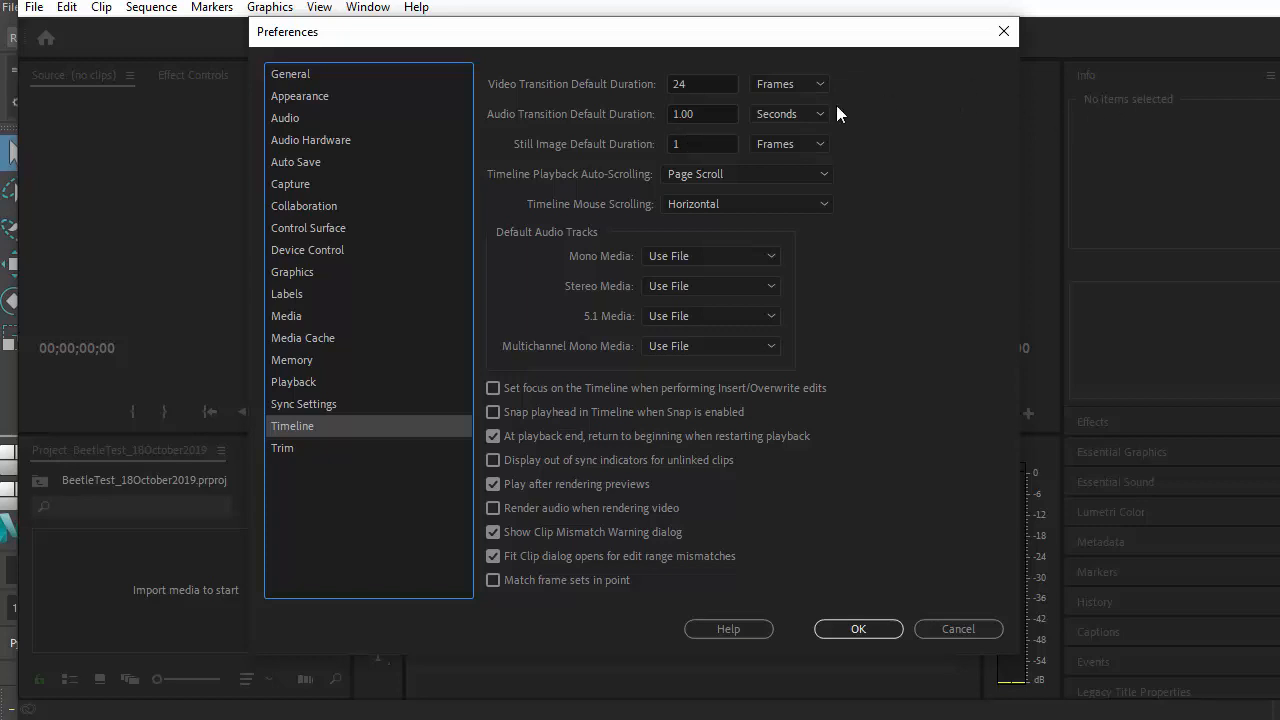
click(712, 145)
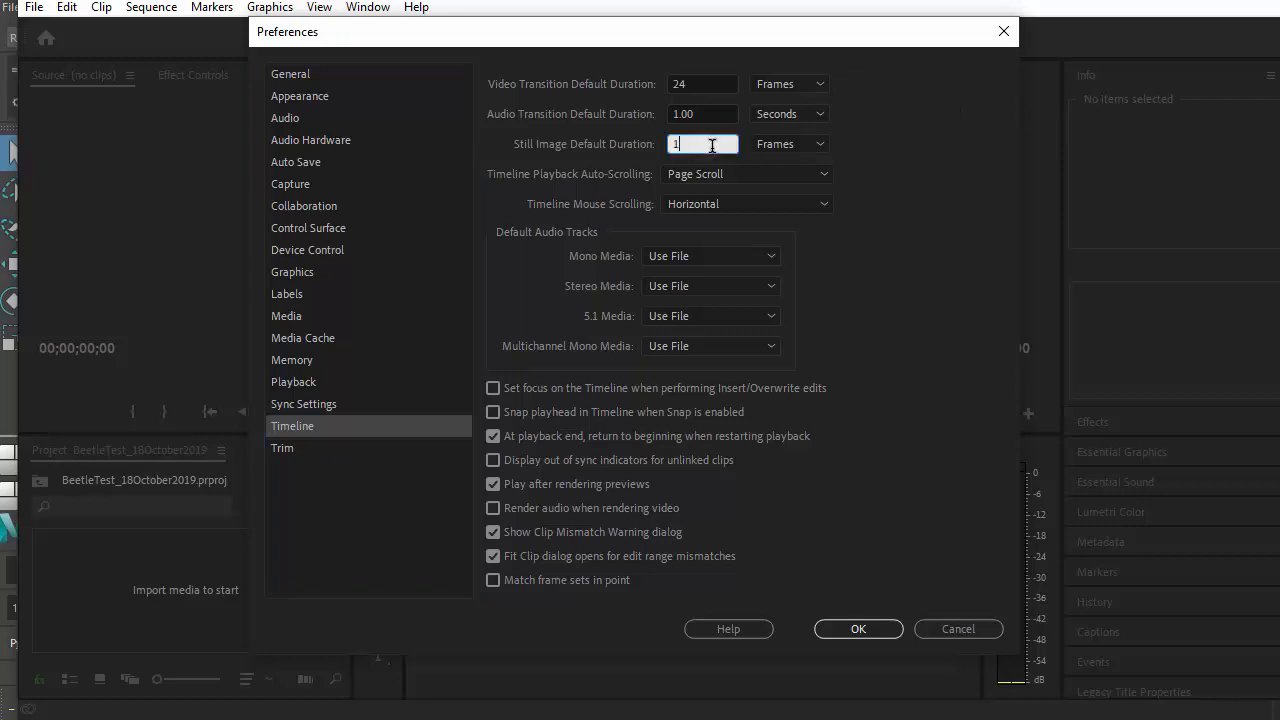
click(857, 629)
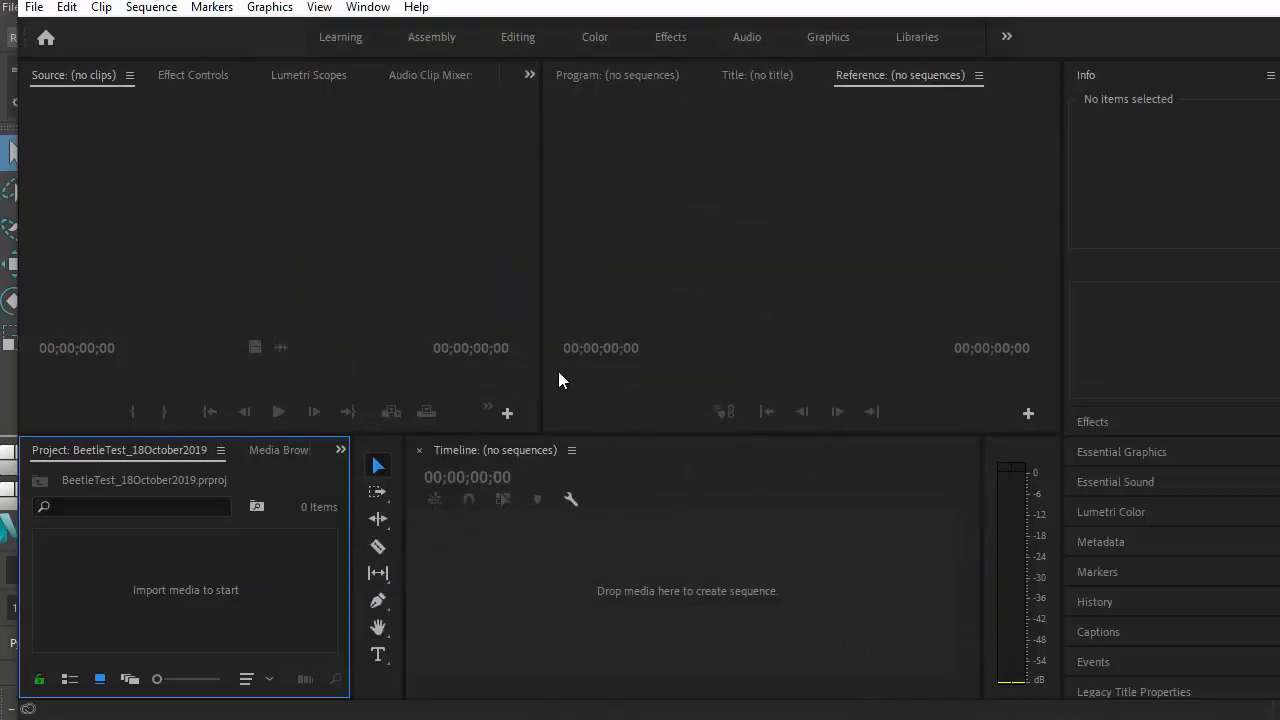
Step: Import car_drive_set_v2.0003_1.0001.jpg from the beetle_12nov2018 images folder with the Image Sequence option enabled
click(34, 7)
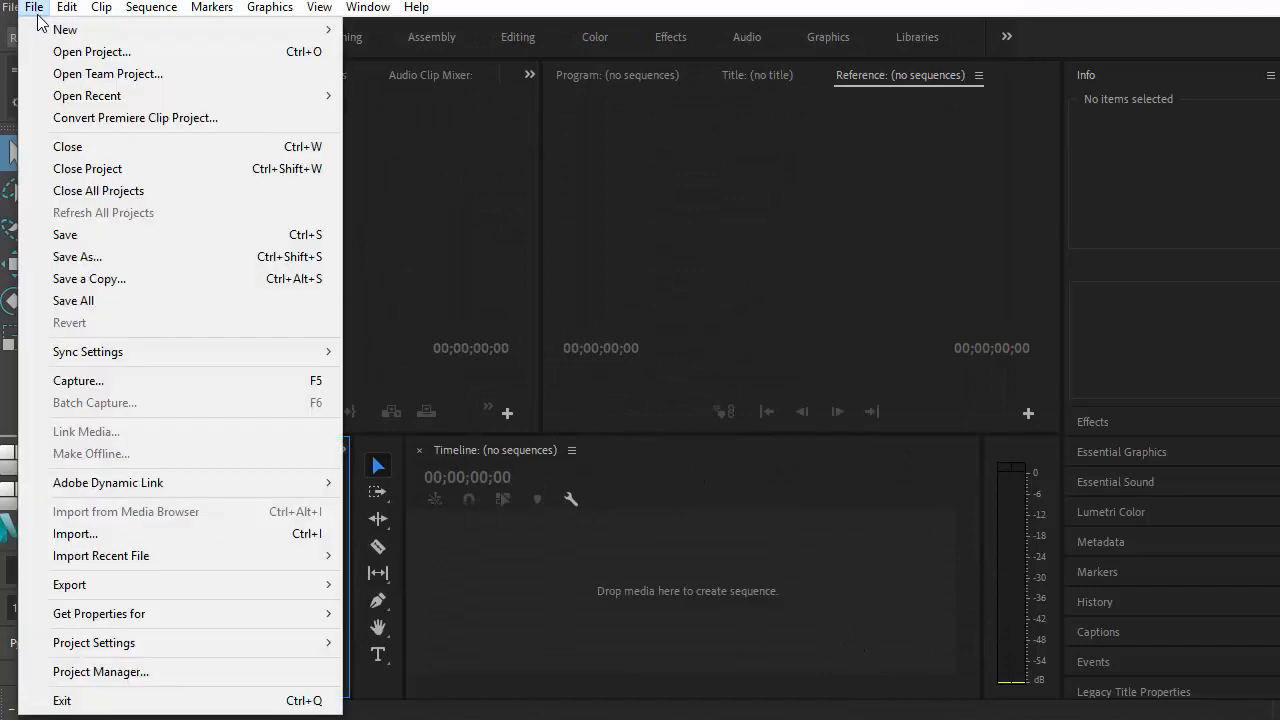
click(174, 541)
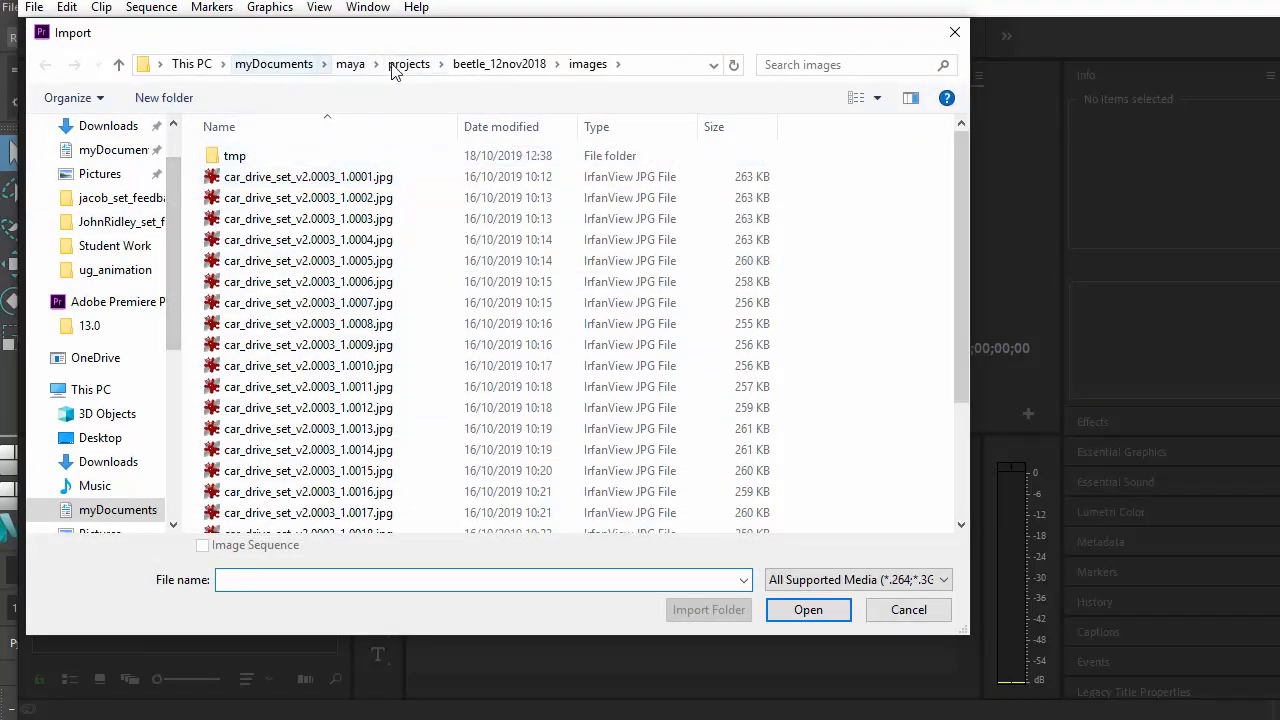
drag(433, 47, 473, 39)
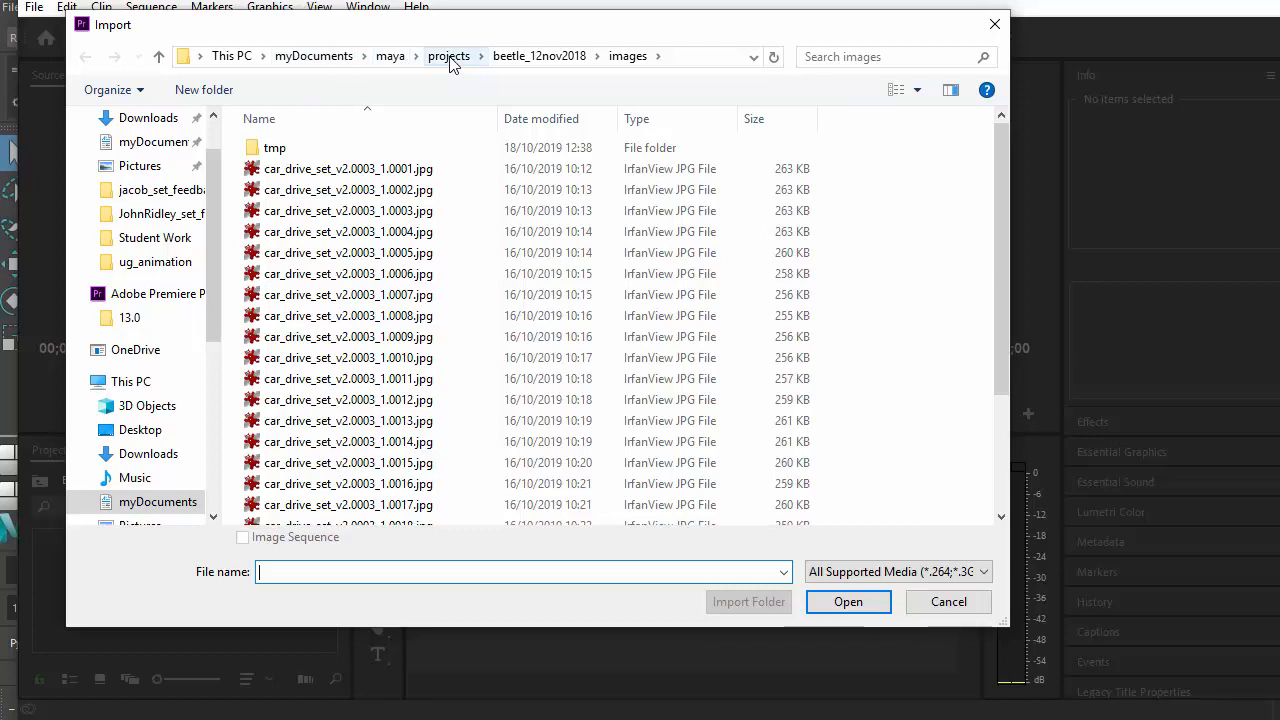
click(378, 172)
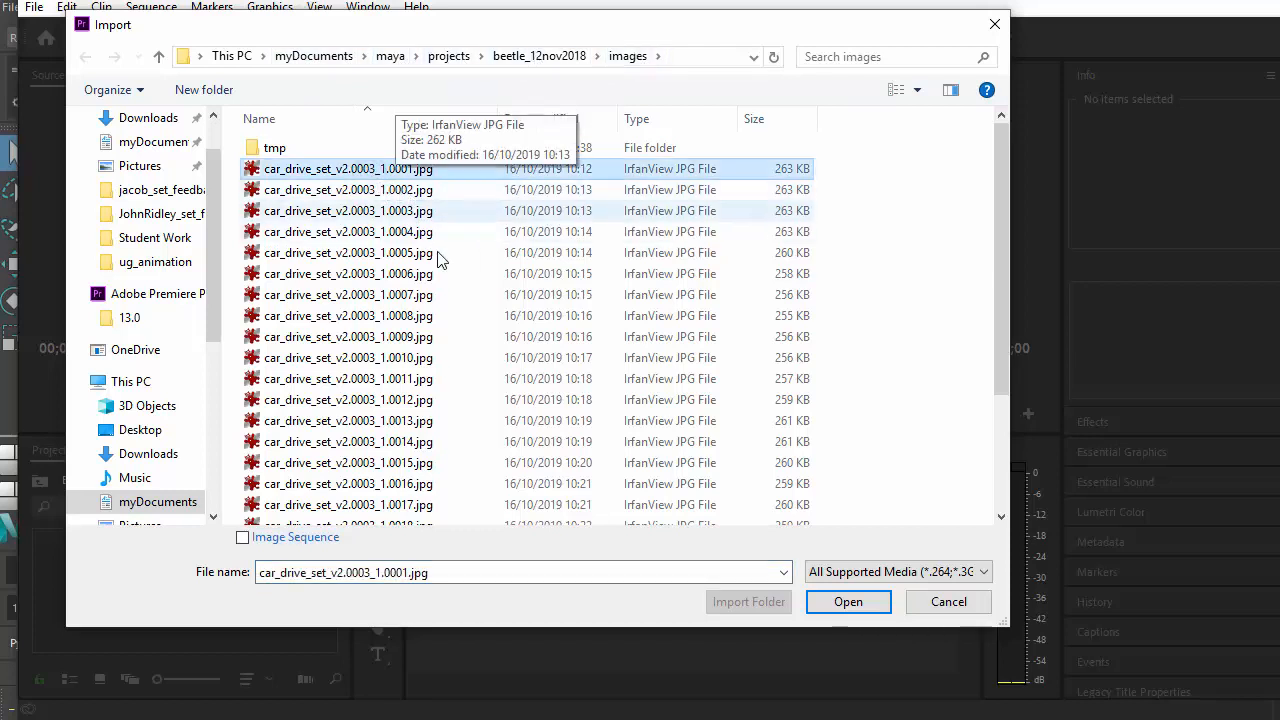
click(241, 539)
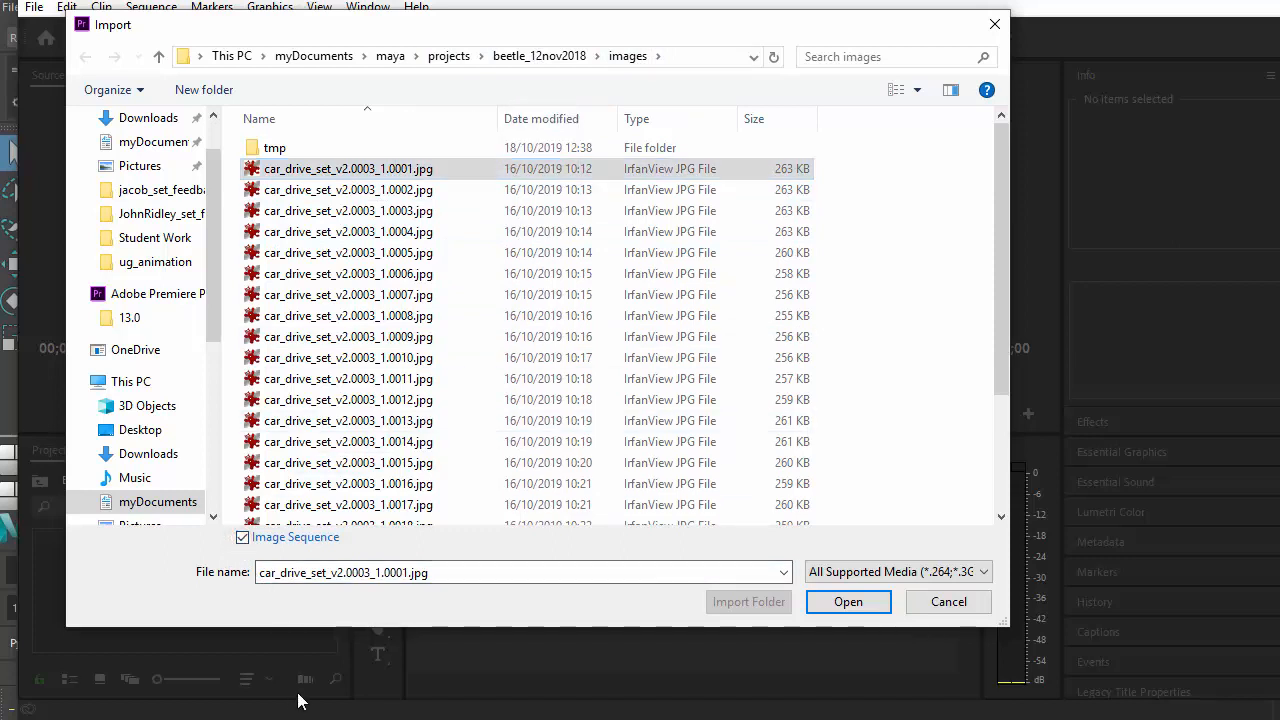
click(846, 607)
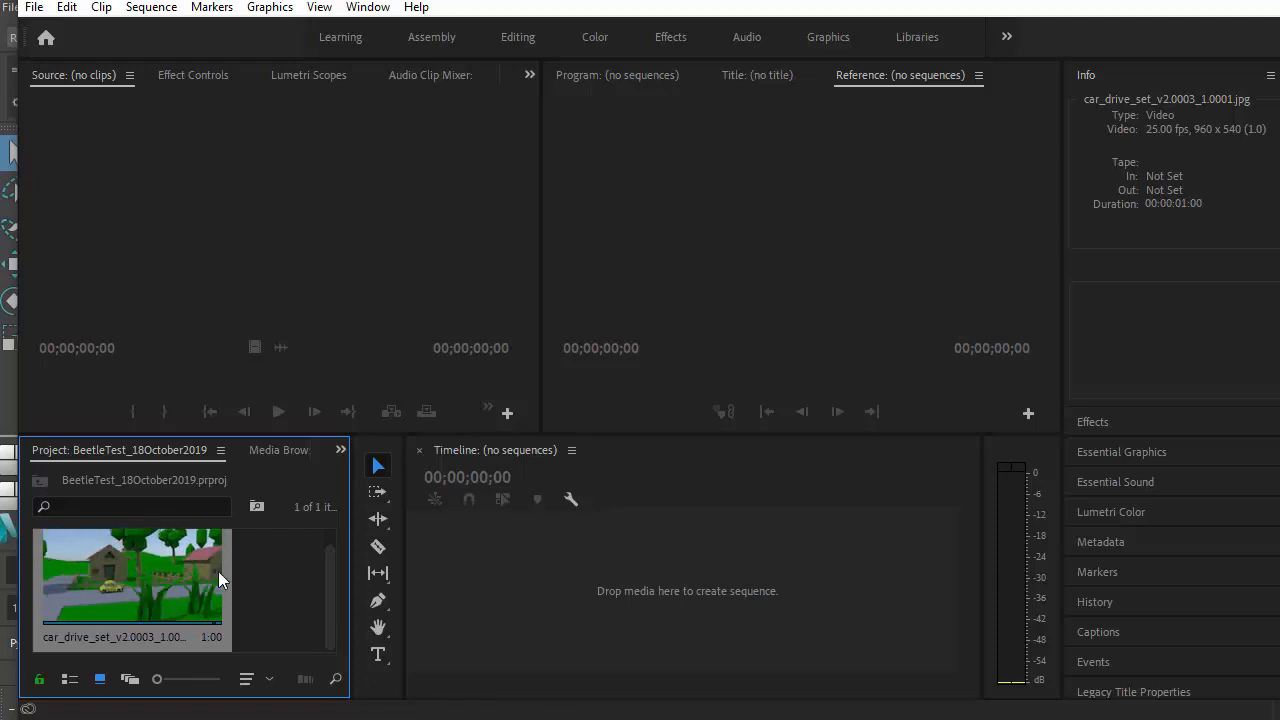
Step: Create a new sequence by placing the imported car_drive_set image-sequence clip in the empty timeline
click(117, 584)
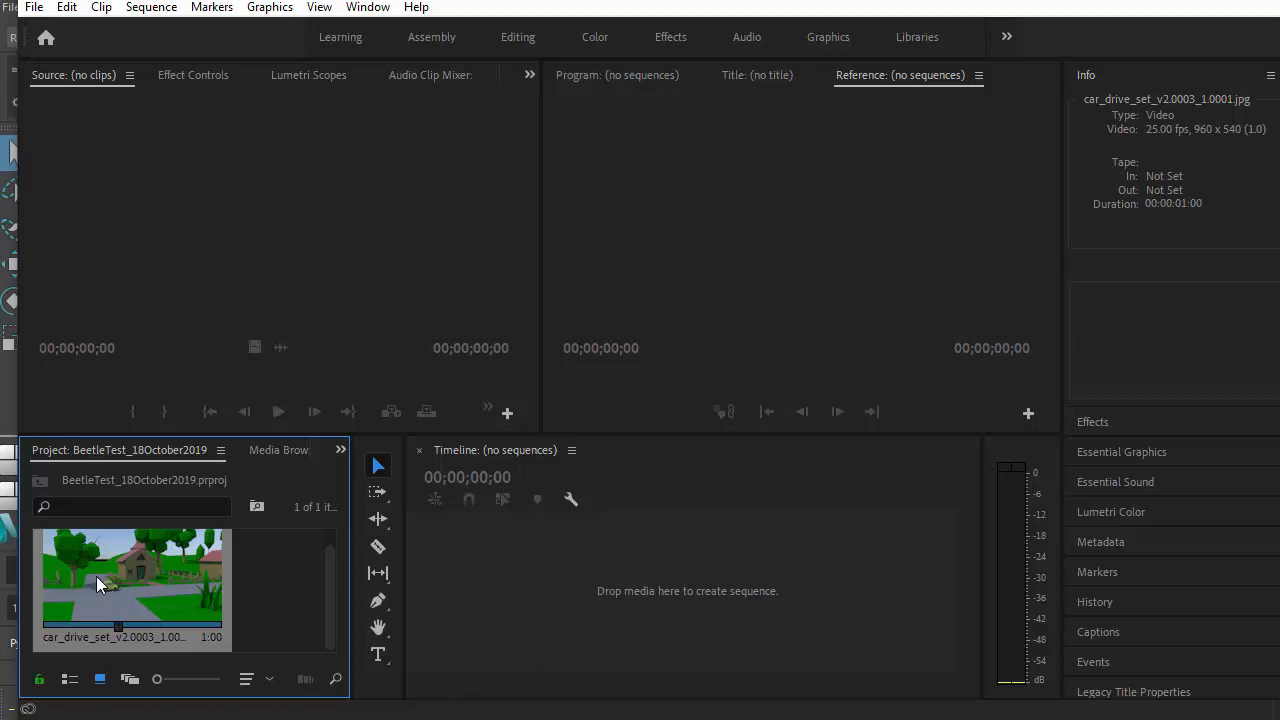
drag(109, 578, 424, 592)
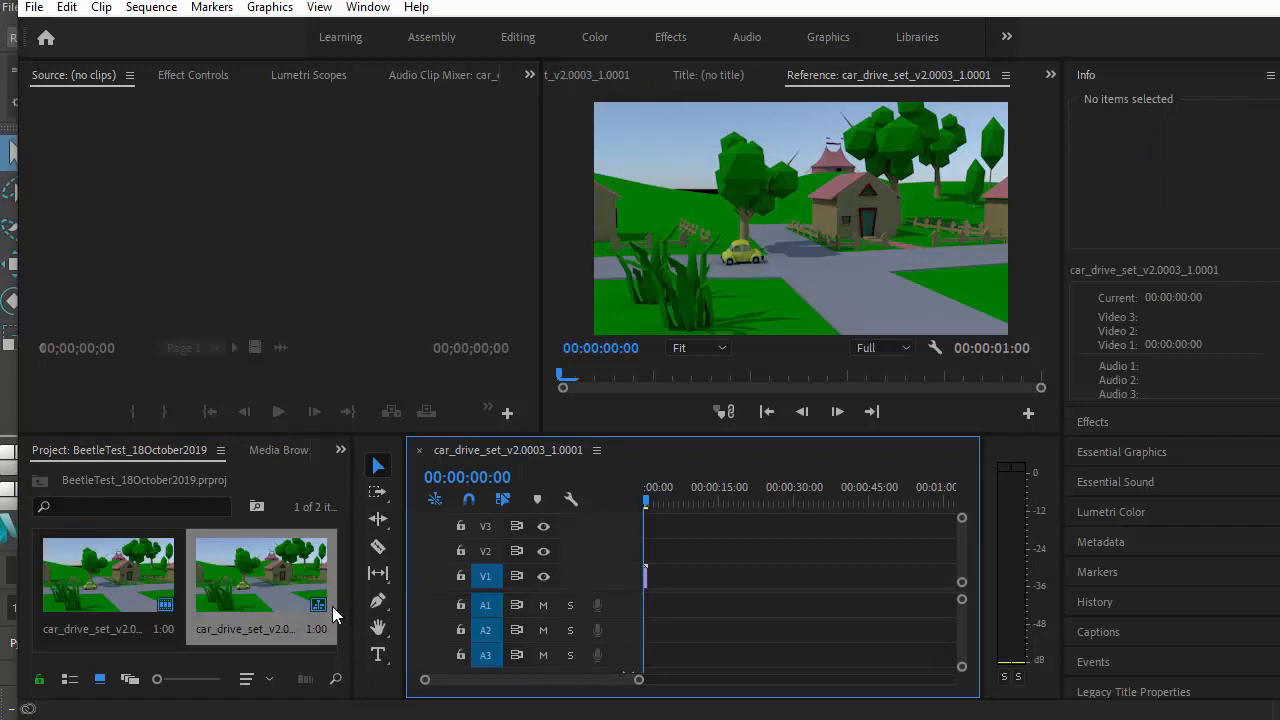
click(643, 683)
Step: Step forward two frames in the sequence and enlarge the timeline scale to see the short clip on V1 clearly
click(836, 412)
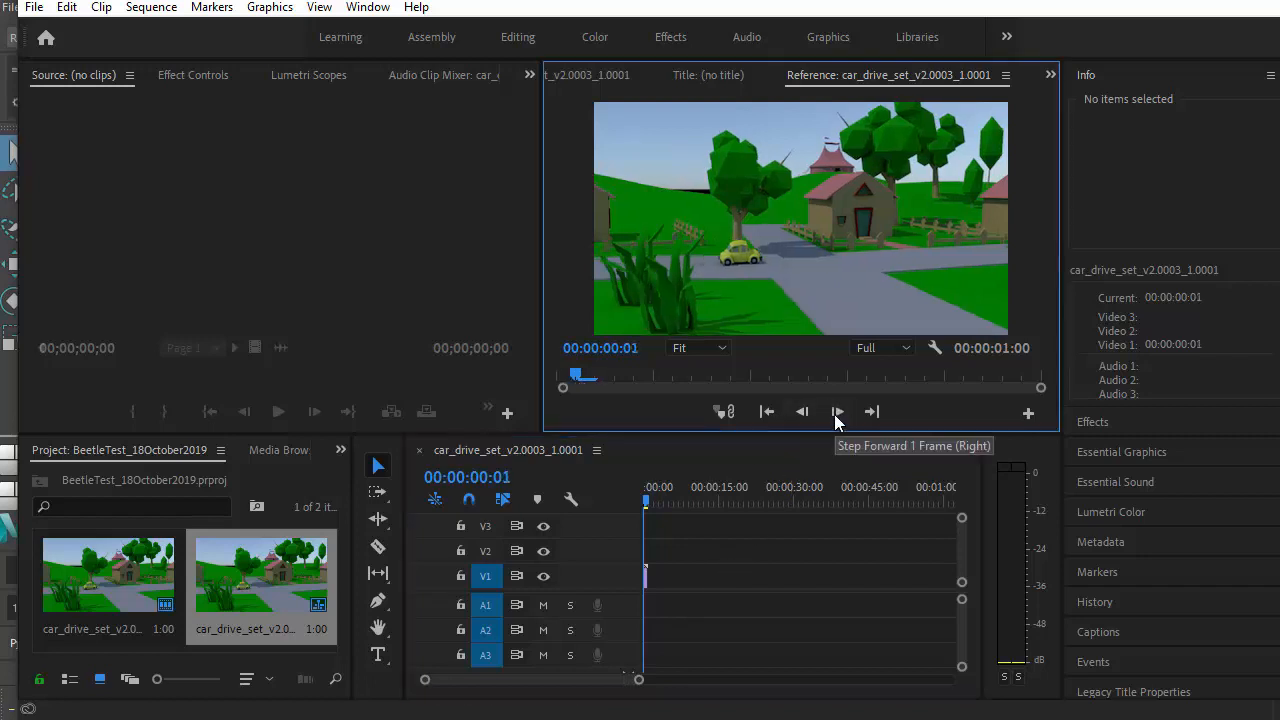
click(835, 413)
right_click(649, 500)
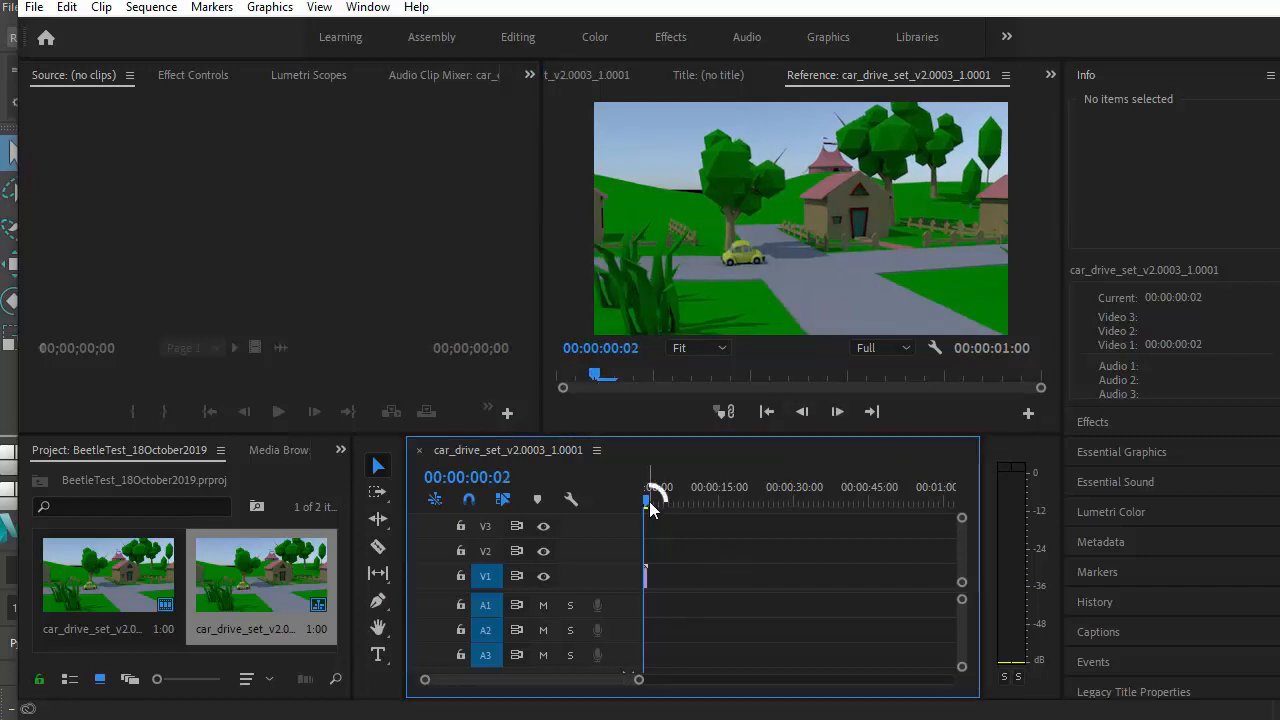
click(672, 670)
click(639, 680)
click(640, 681)
drag(645, 572, 646, 574)
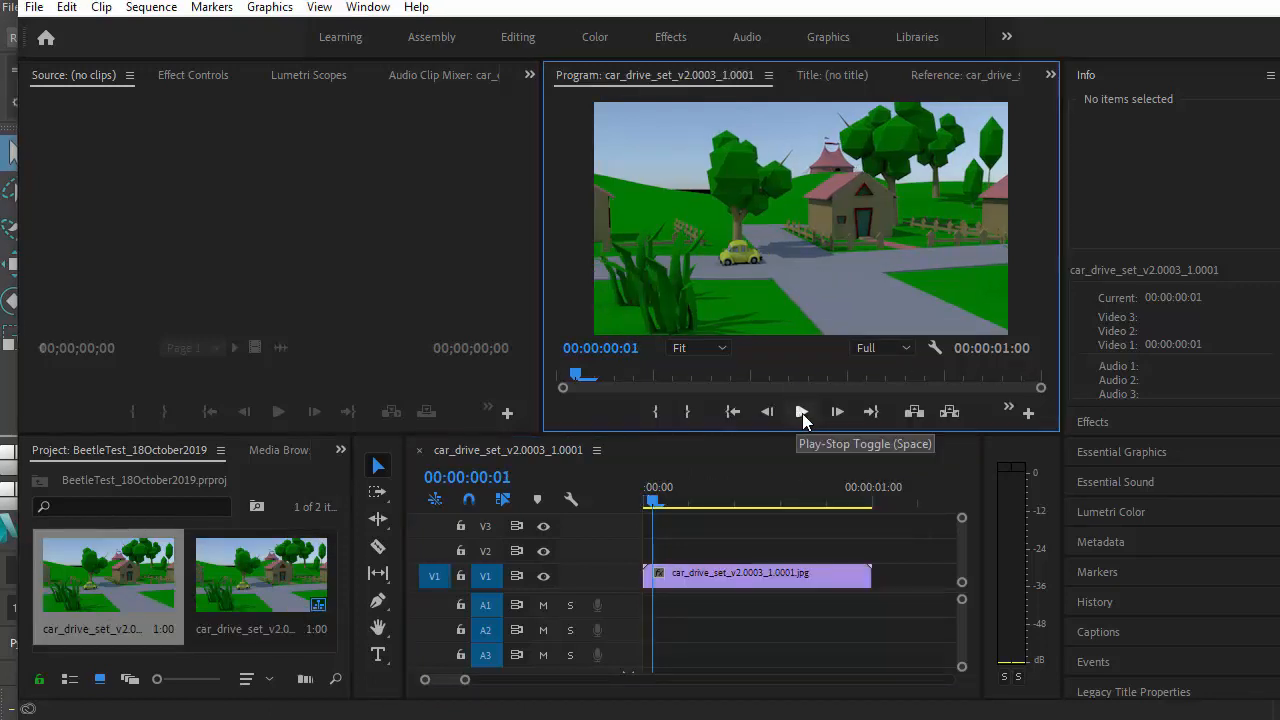
Step: Play the car sequence, step back from its end and scrub through its frames to check the animation
click(802, 413)
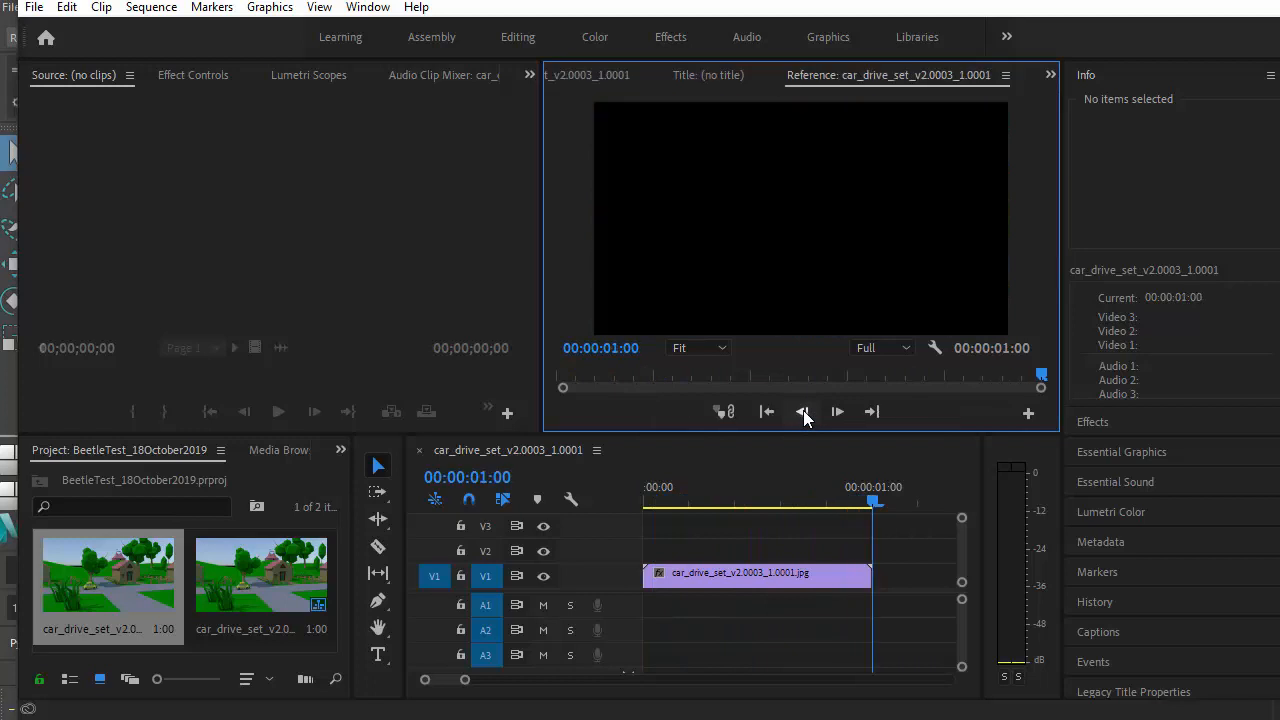
click(802, 412)
click(804, 414)
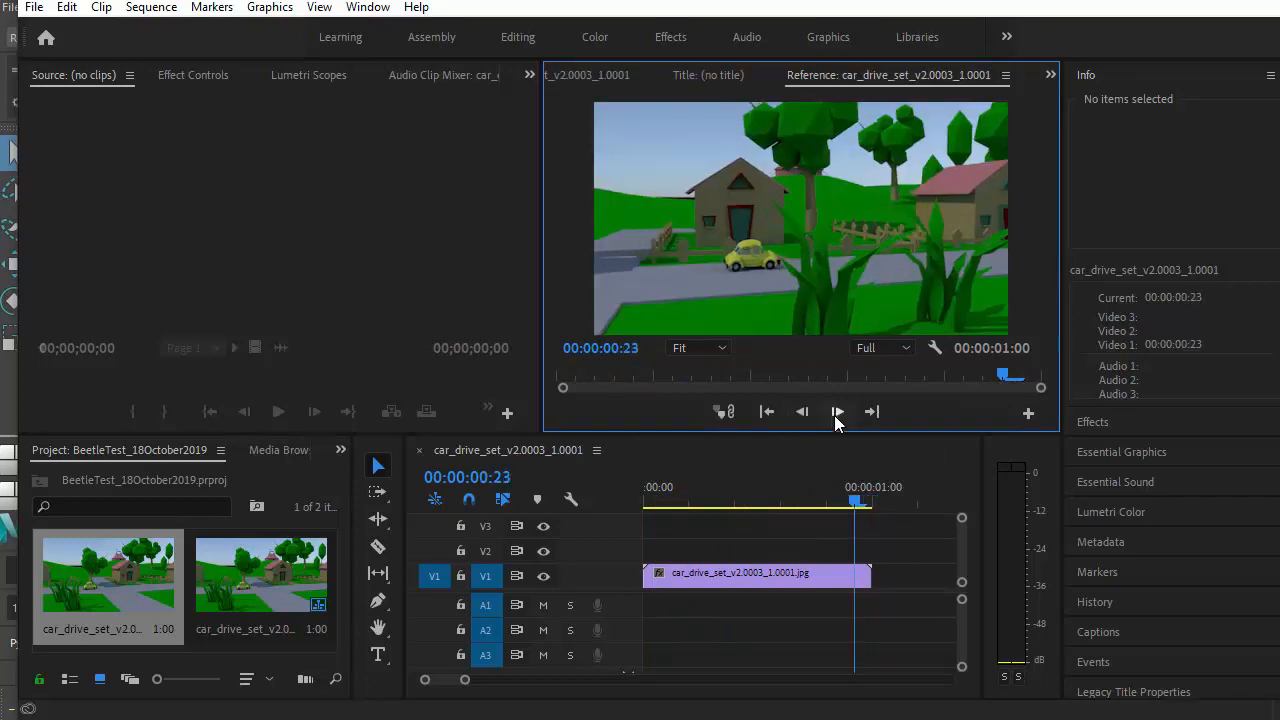
drag(856, 500, 651, 490)
click(804, 412)
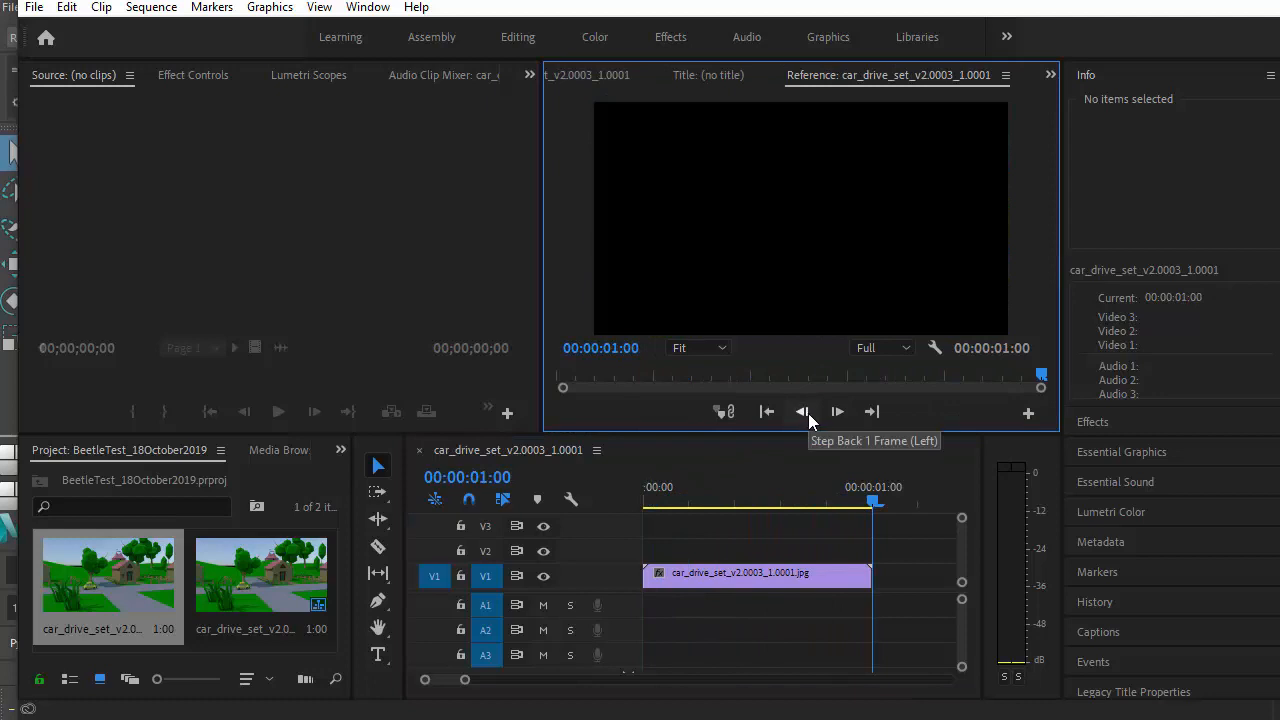
click(808, 413)
click(771, 497)
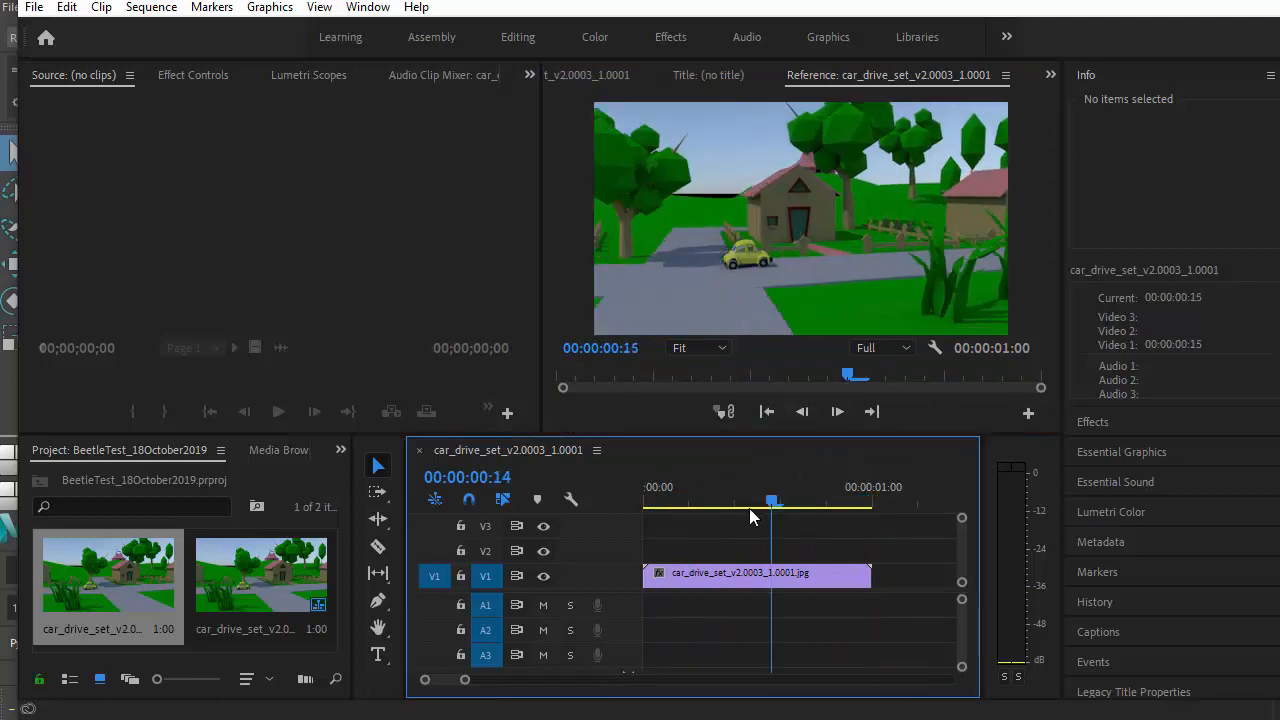
drag(749, 508, 826, 500)
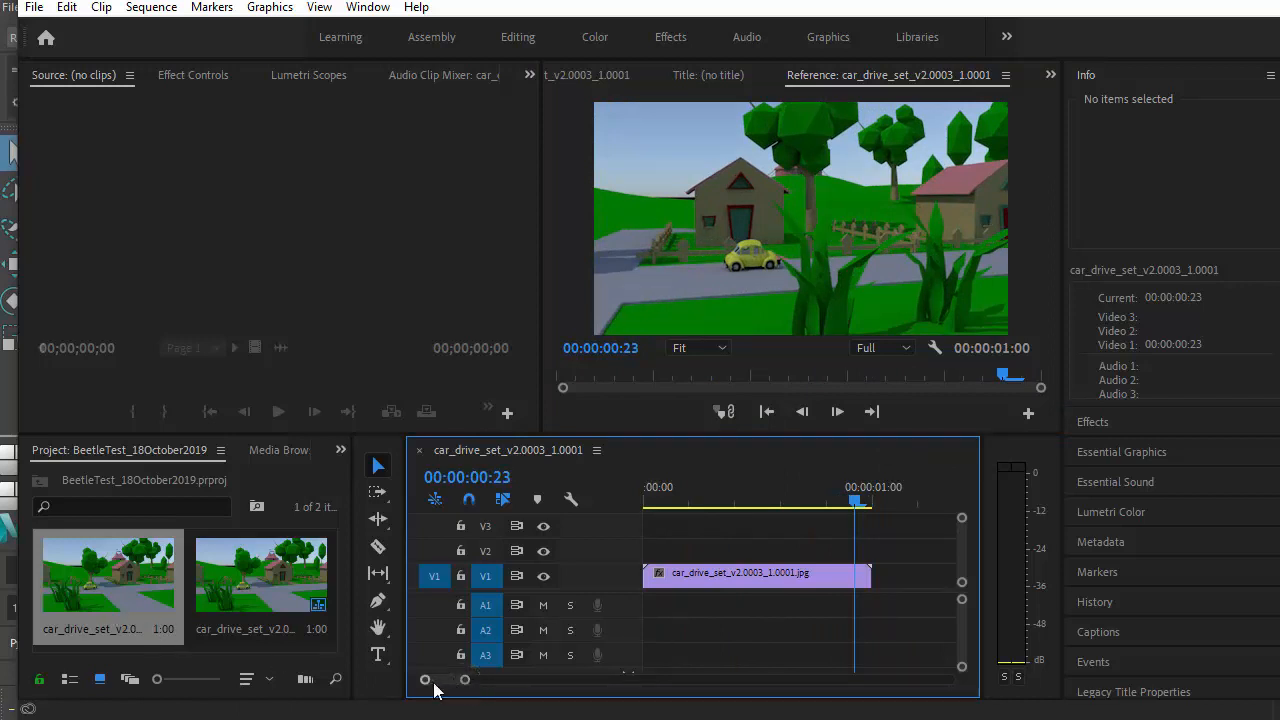
drag(465, 680, 451, 680)
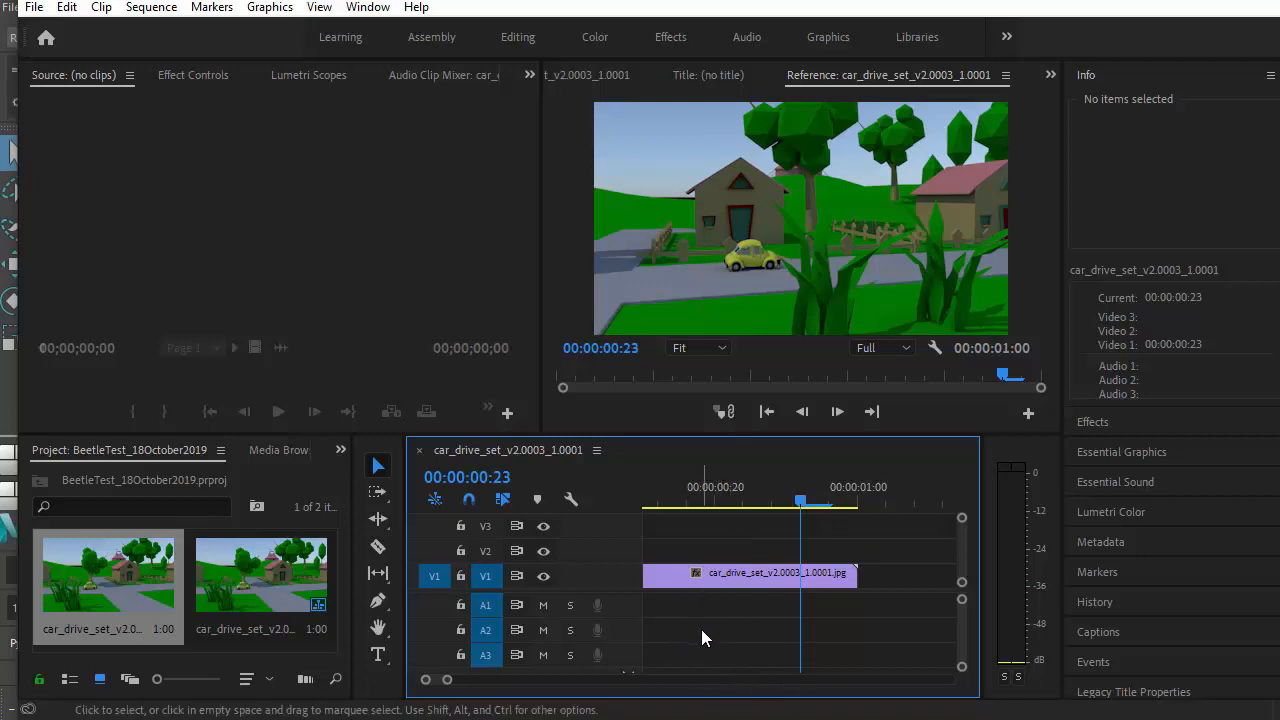
Step: Export the sequence as H.264 with the Match Source - High bitrate preset to car_drive_set_v2.0003_1.0001.mp4 on the desktop, replacing the existing file
click(33, 8)
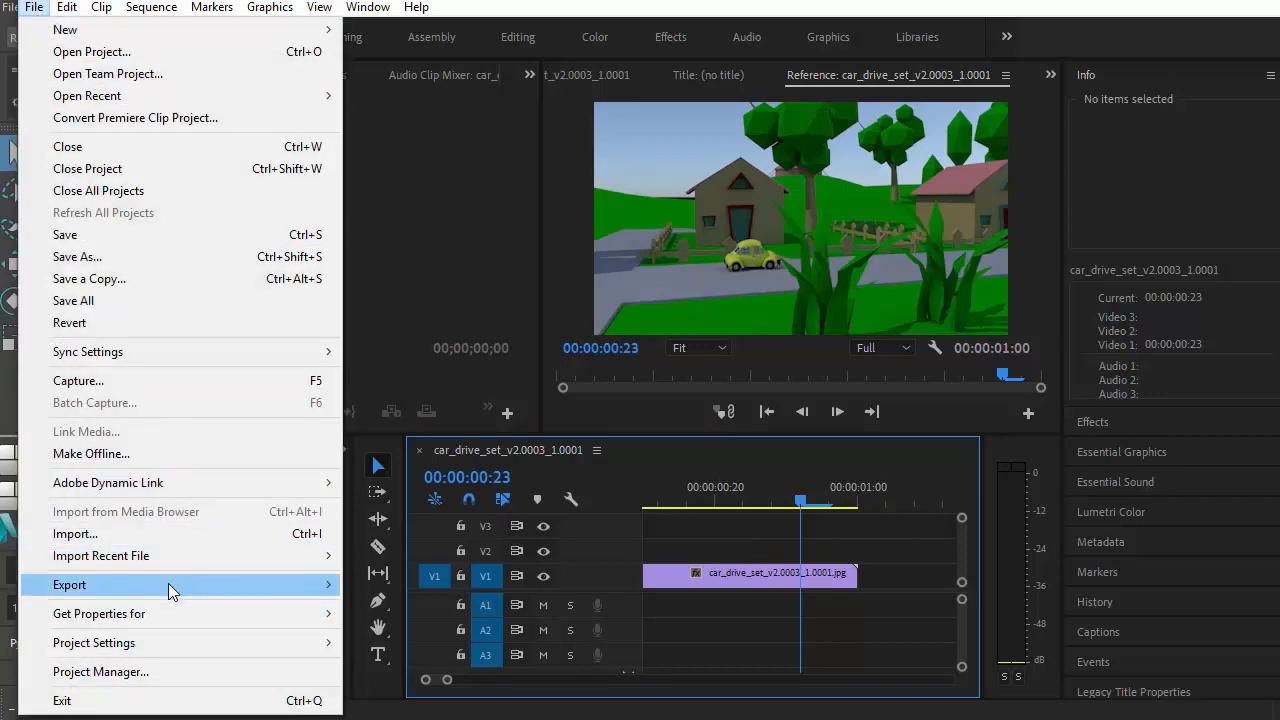
mouse_move(171, 587)
click(390, 586)
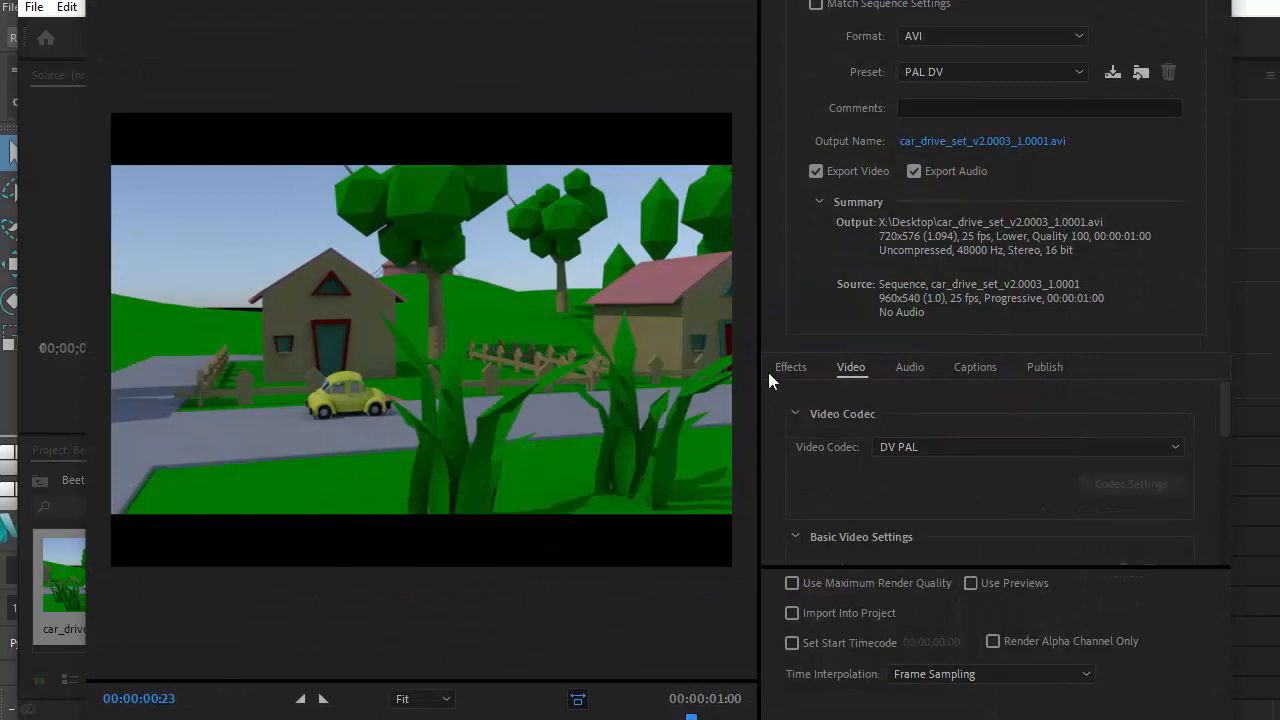
click(985, 35)
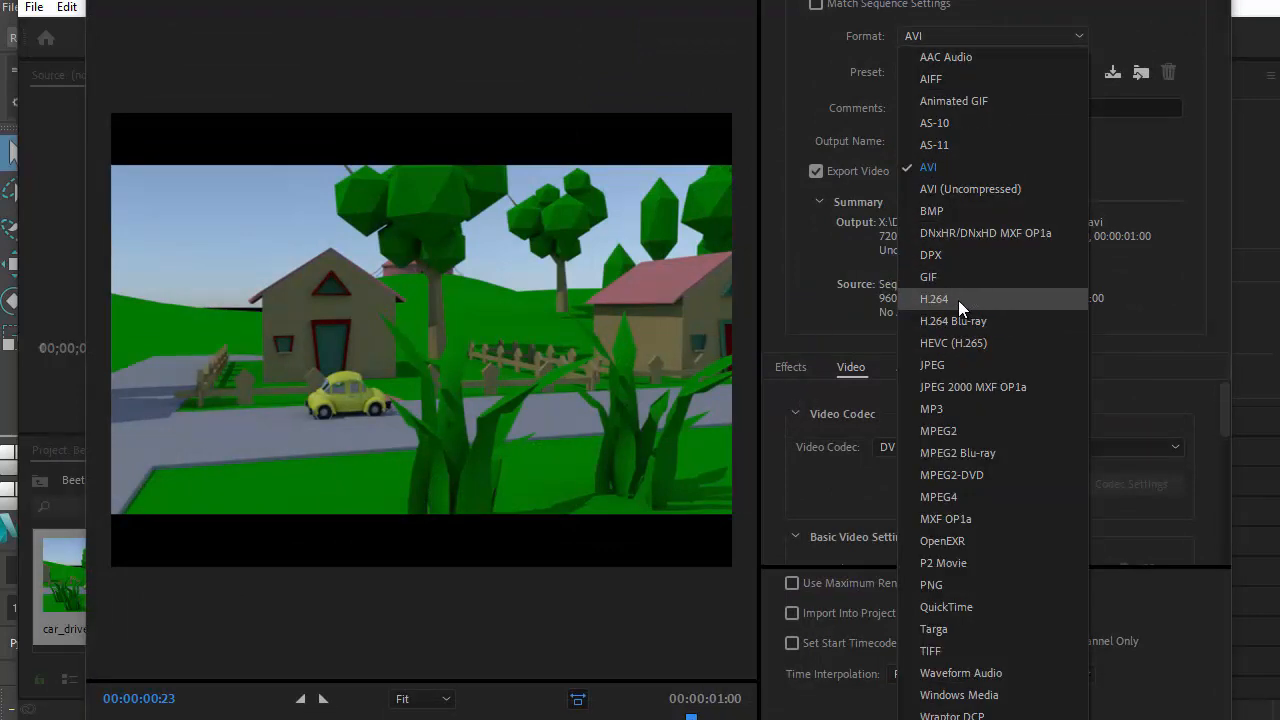
key(Escape)
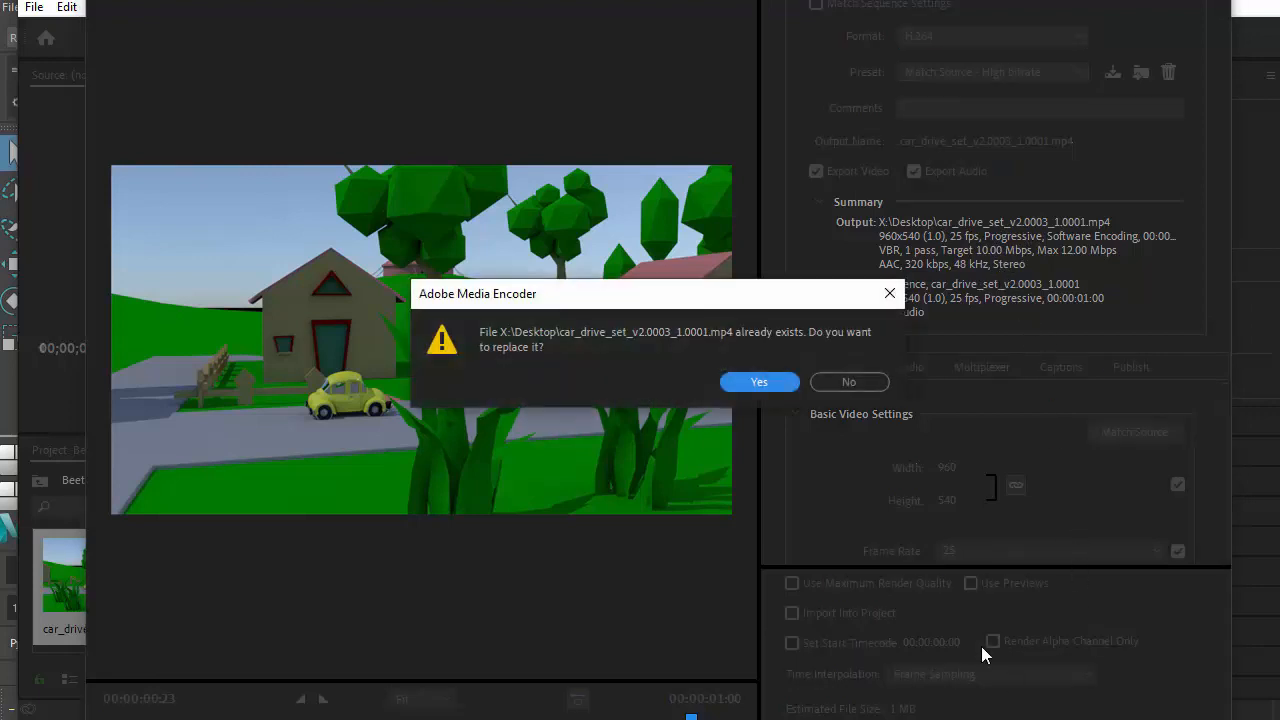
click(759, 382)
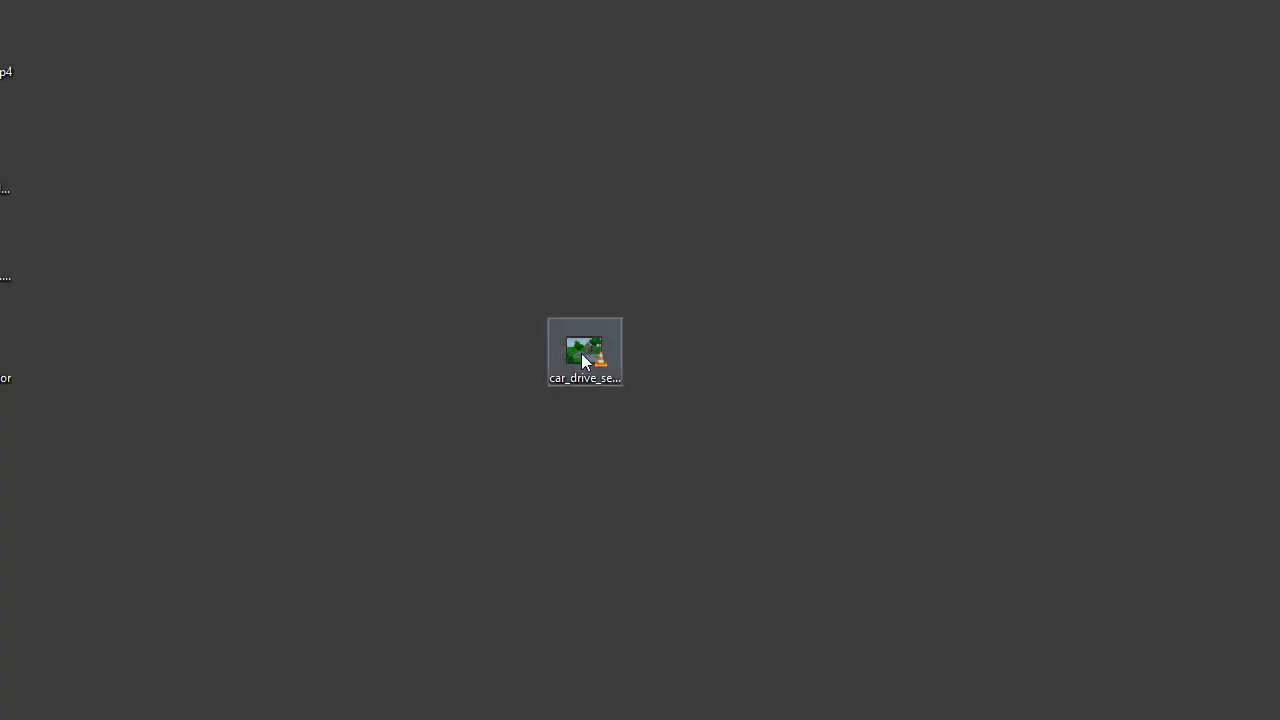
Step: Open the exported car_drive_set_v2.0003_1.0001.mp4 from the desktop in VLC media player
right_click(579, 355)
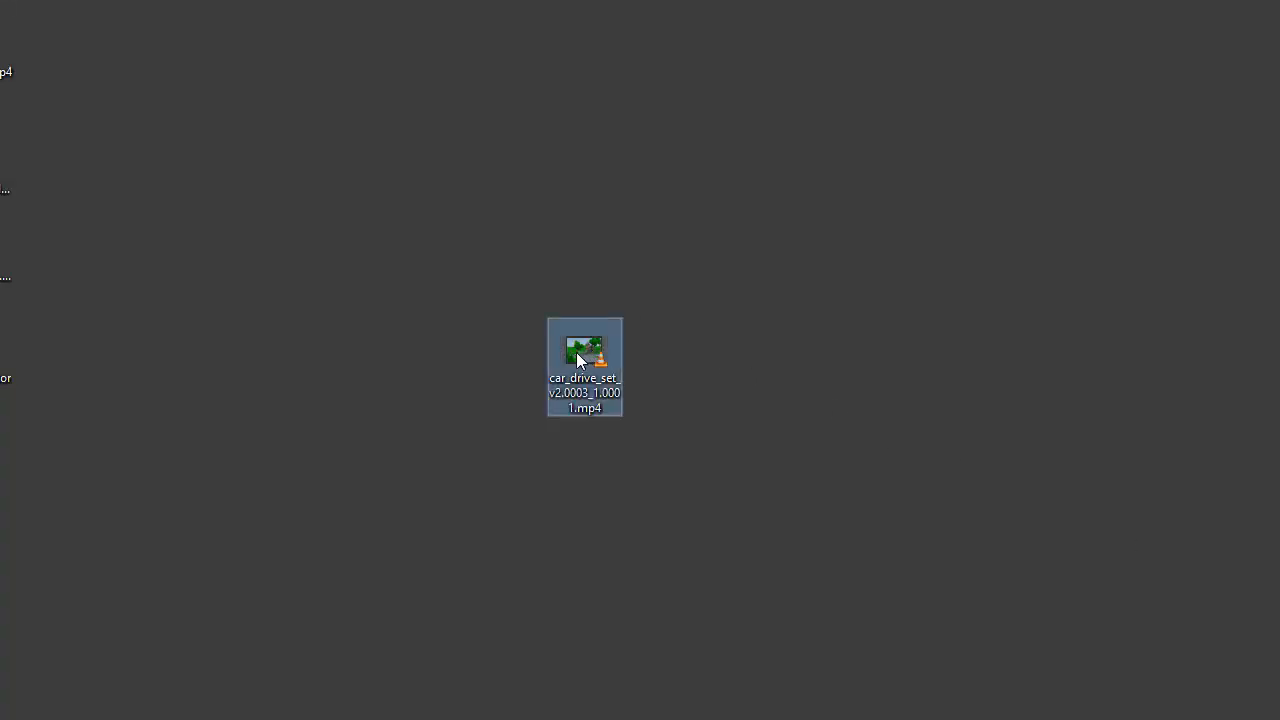
click(571, 356)
right_click(571, 355)
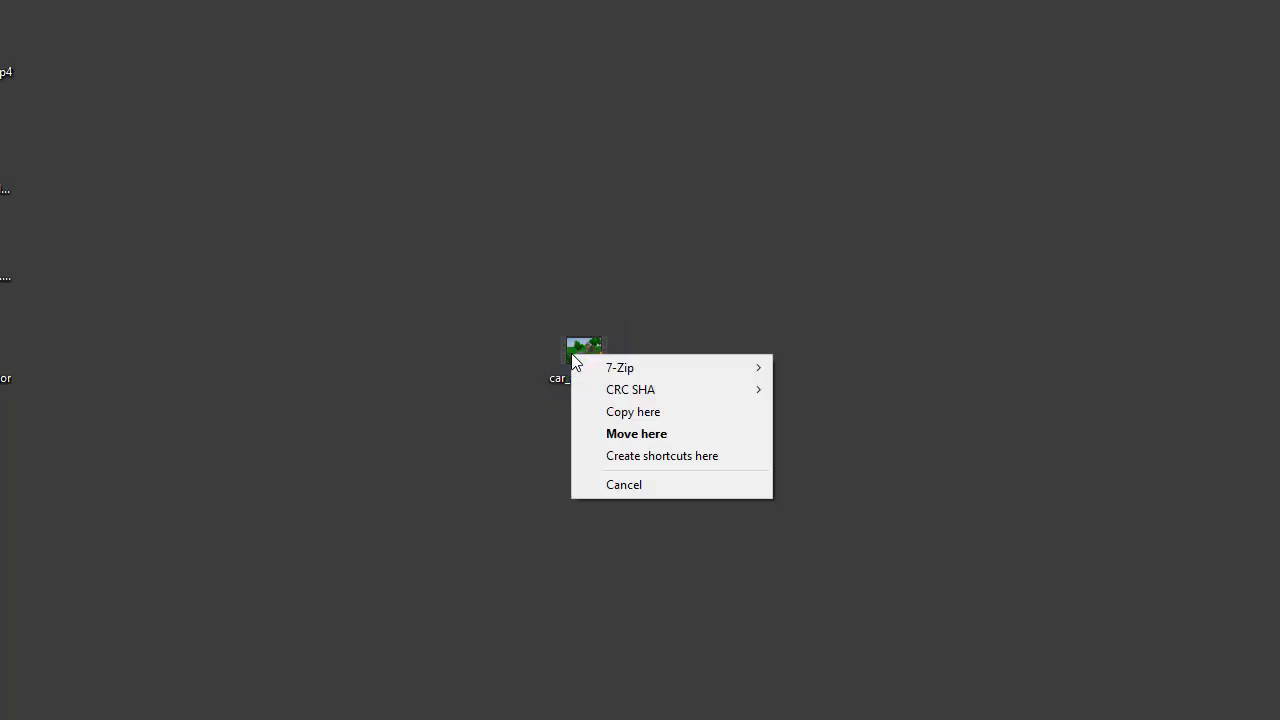
click(568, 348)
right_click(573, 350)
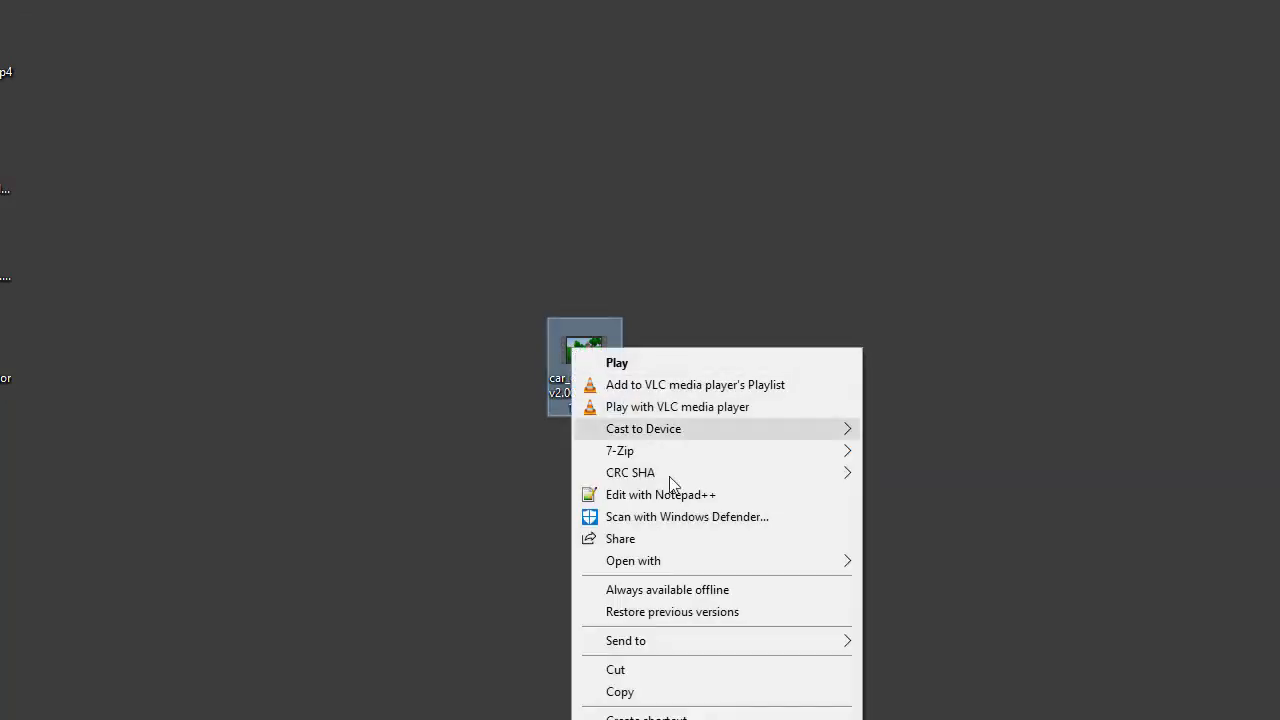
click(687, 408)
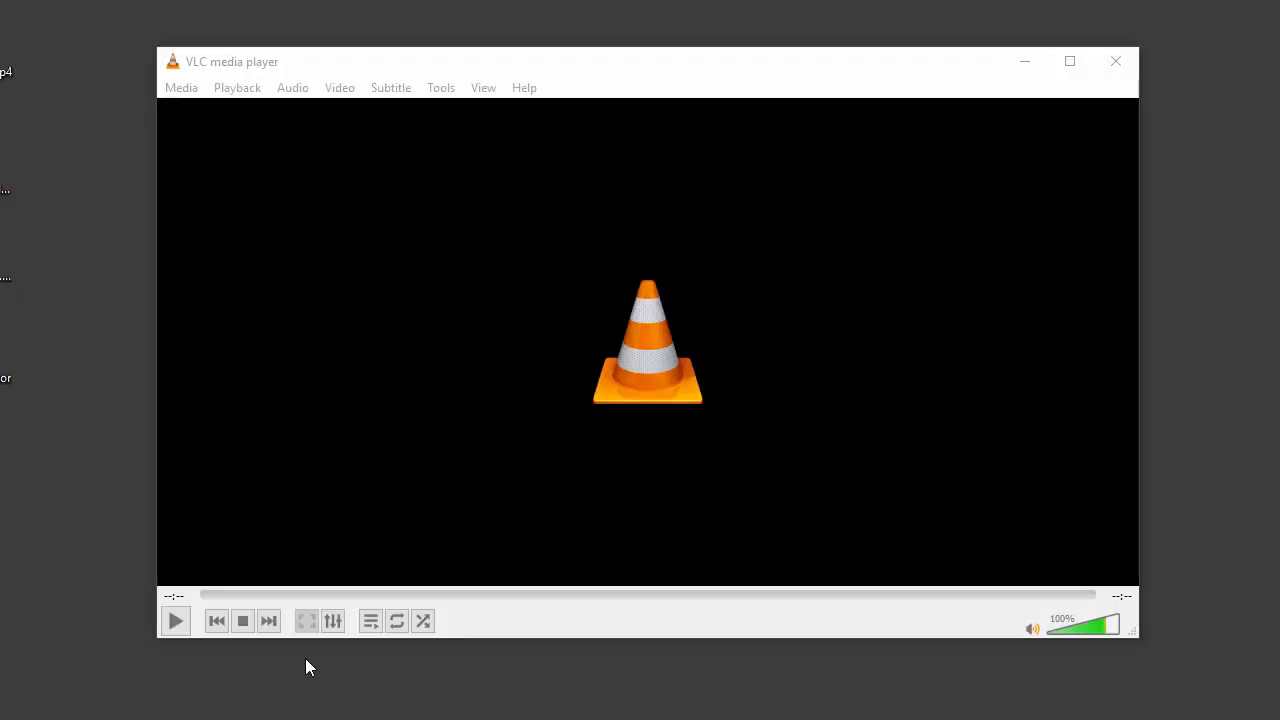
Step: Replay the exported car movie several times in VLC to check the animation
click(174, 621)
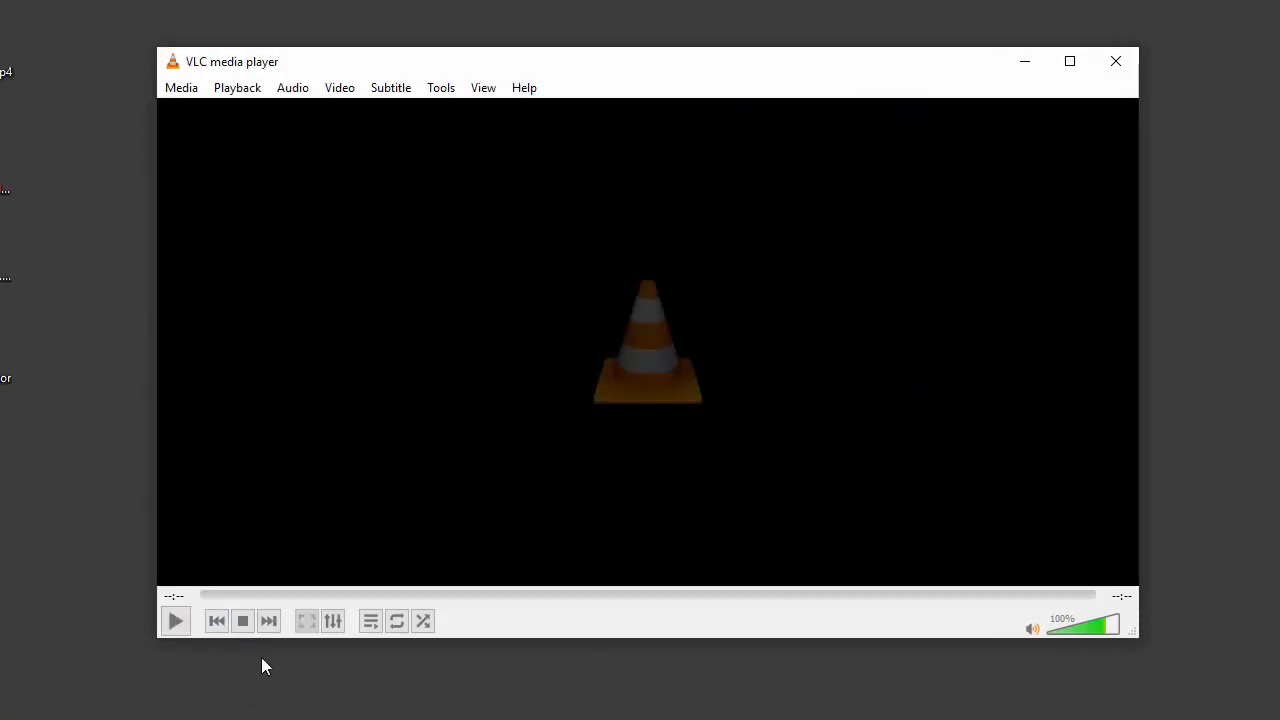
click(172, 621)
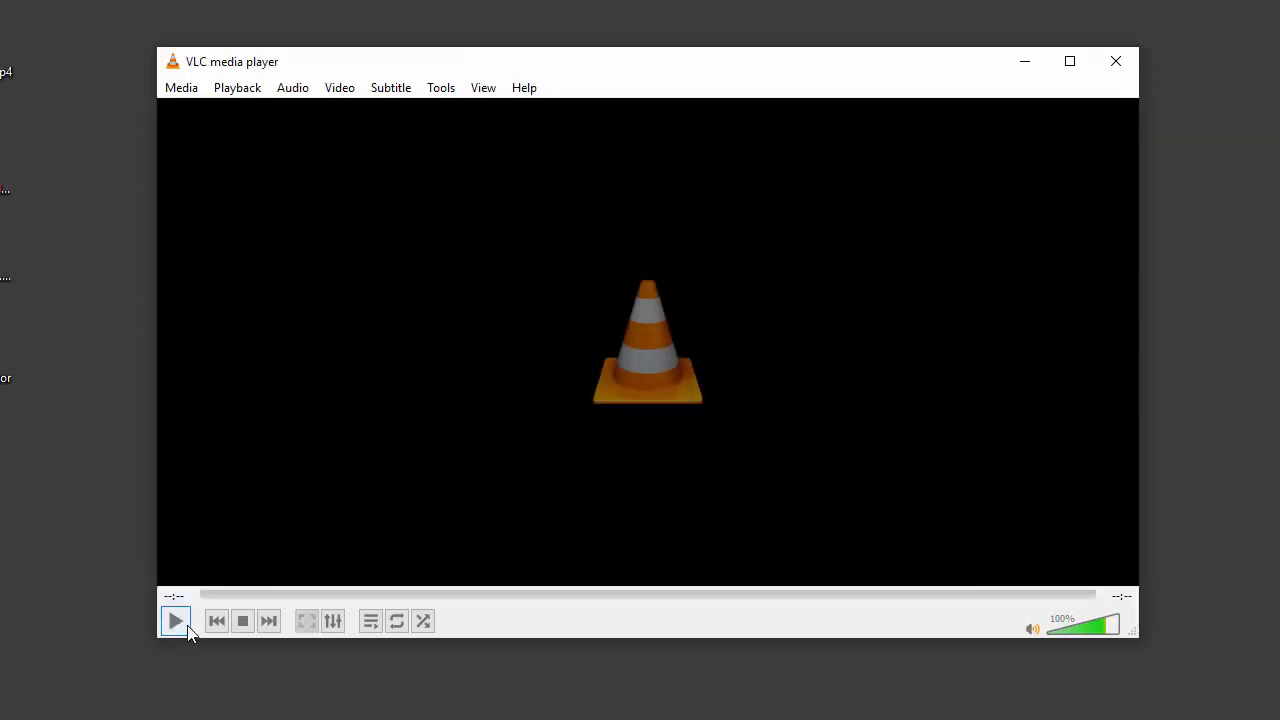
click(174, 622)
click(176, 673)
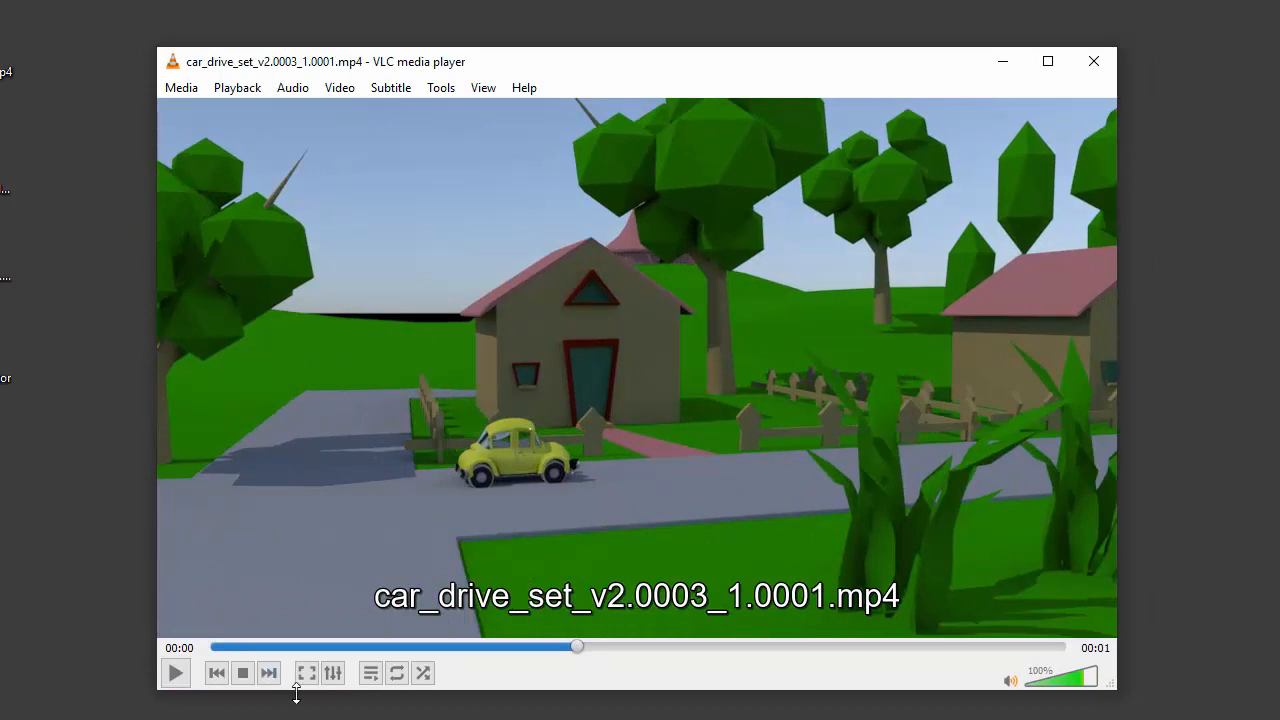
click(177, 675)
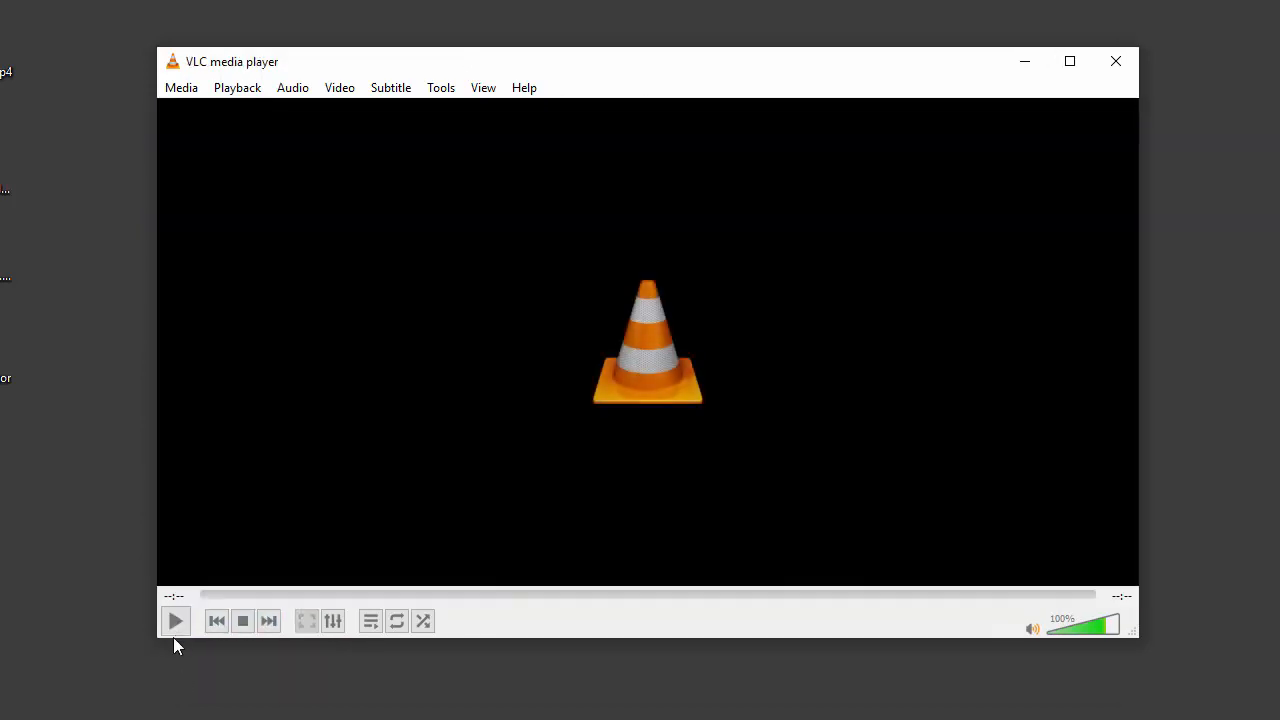
click(175, 626)
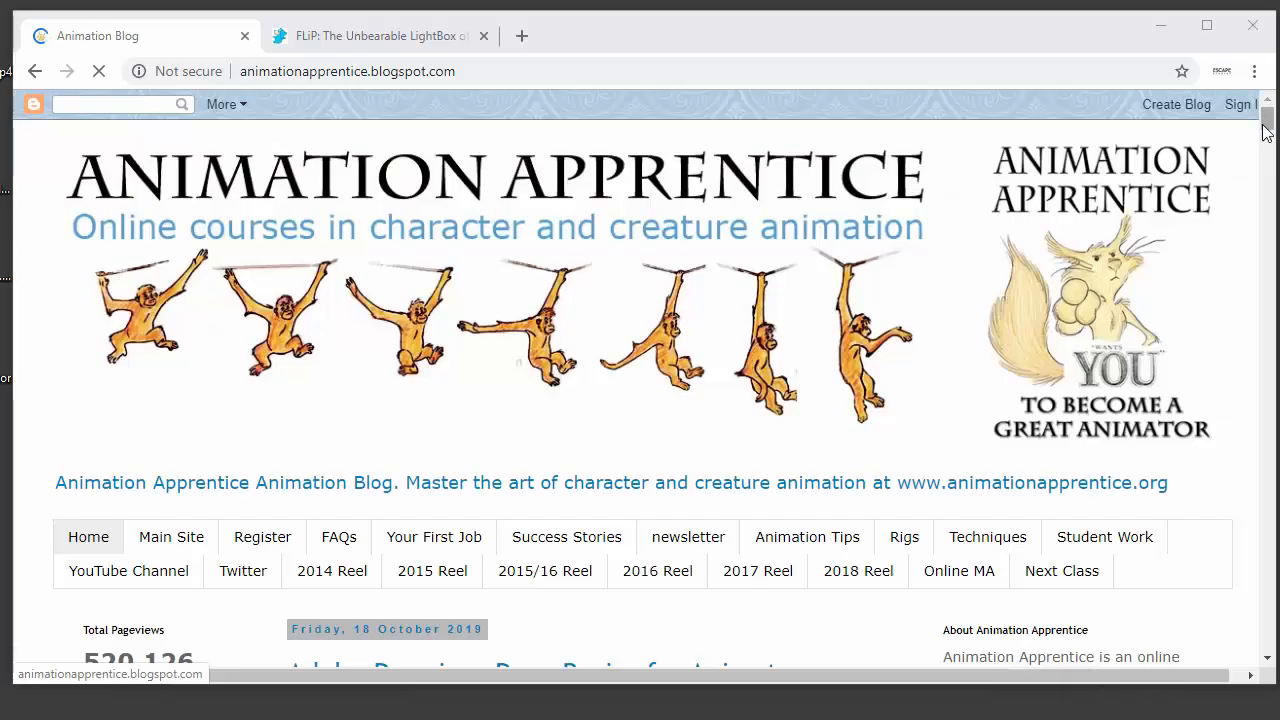
Step: Open the Animation Apprentice blog post "Adobe Premiere Pro - Basics for Animators" and review its instructions through Step 5 - Export Video
drag(1266, 126, 1267, 145)
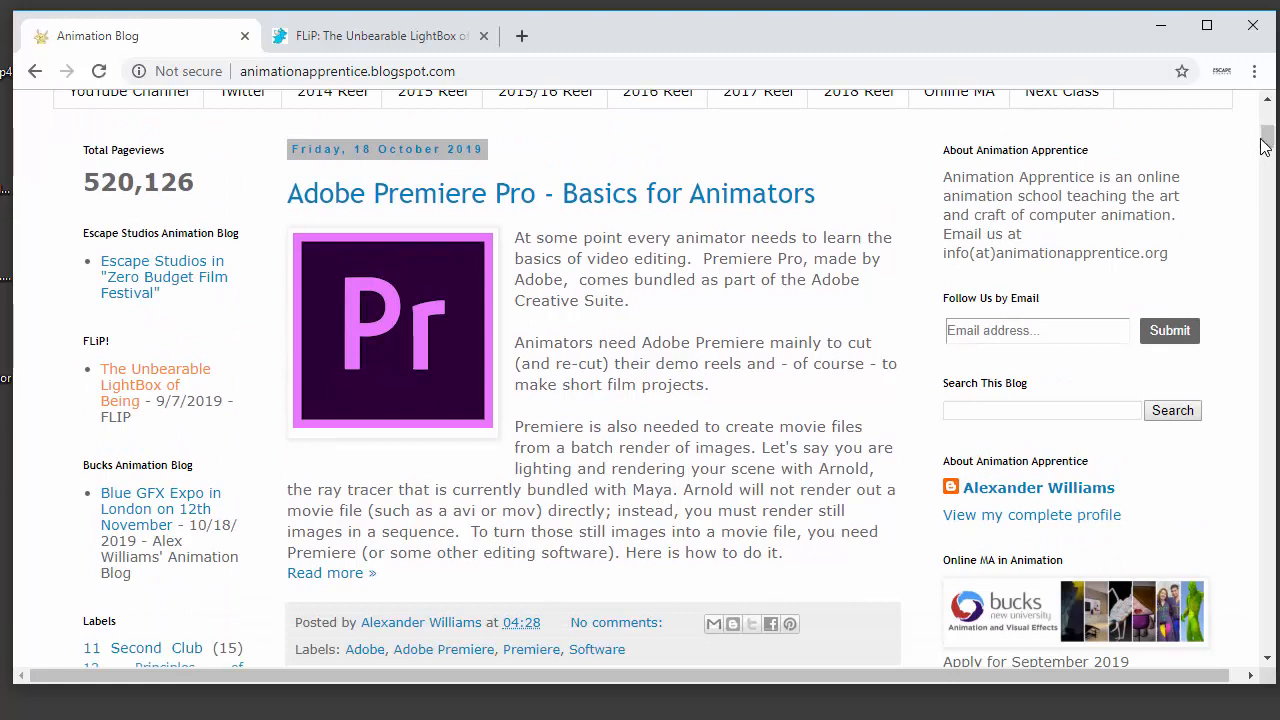
key(Return)
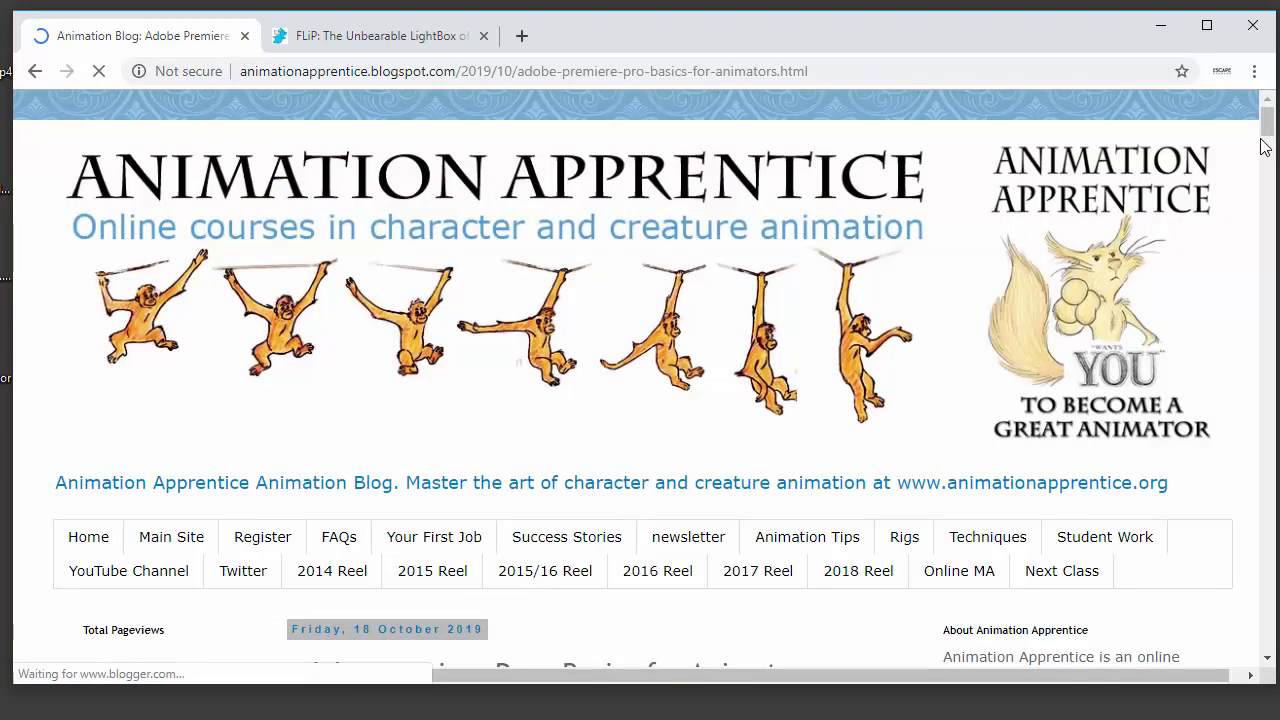
scroll(1263, 147, down, 7)
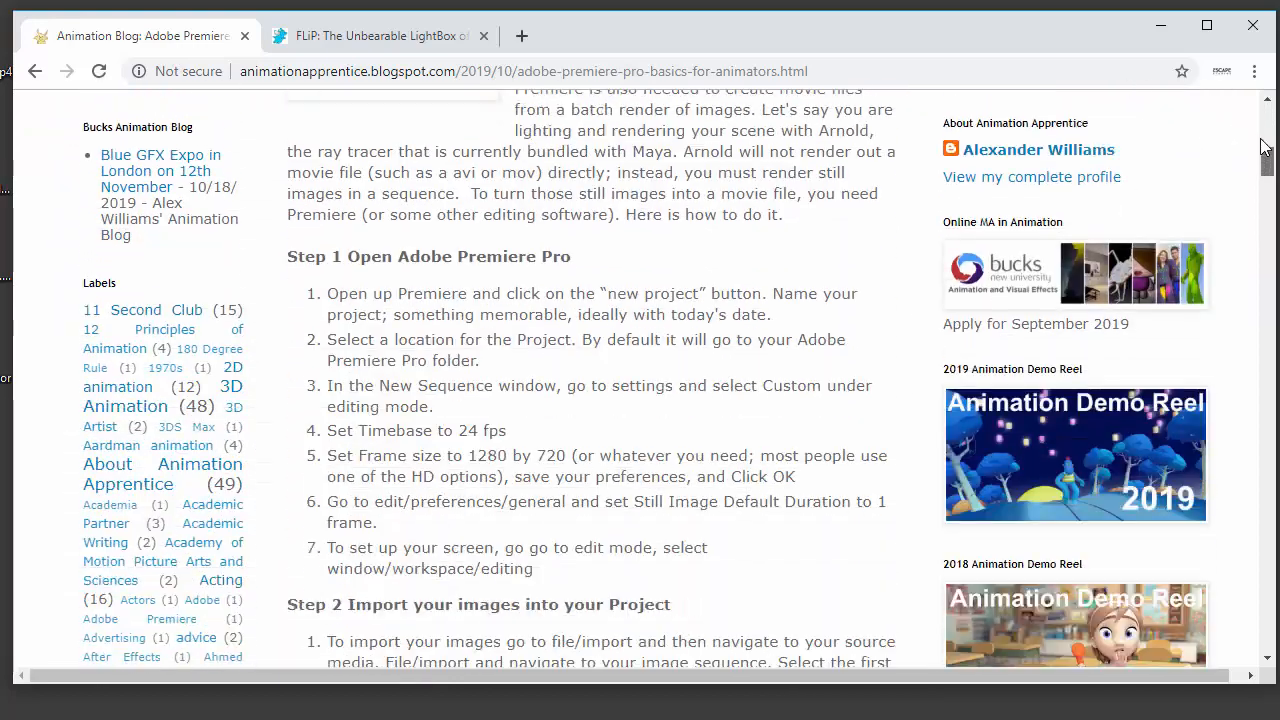
scroll(1263, 147, down, 10)
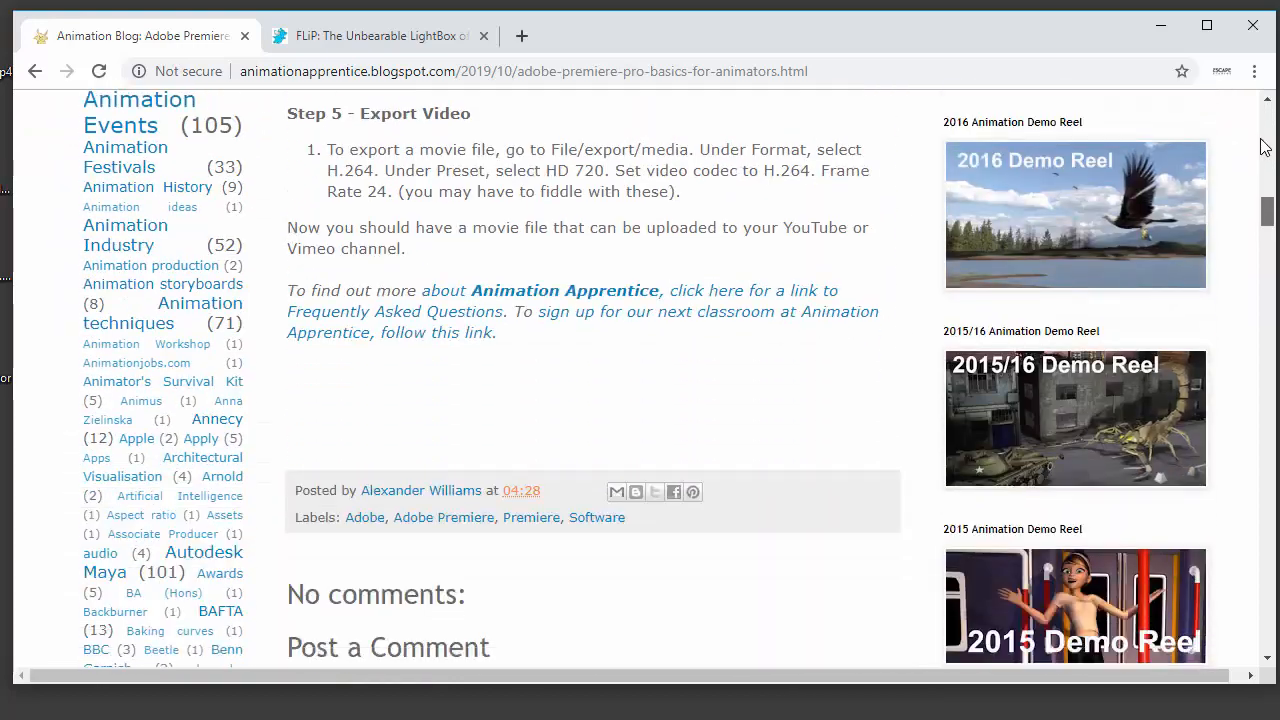
Step: Return to the start of the Premiere Pro basics post and search the blog for "batch render"
scroll(1263, 147, down, 1)
scroll(1263, 147, up, 3)
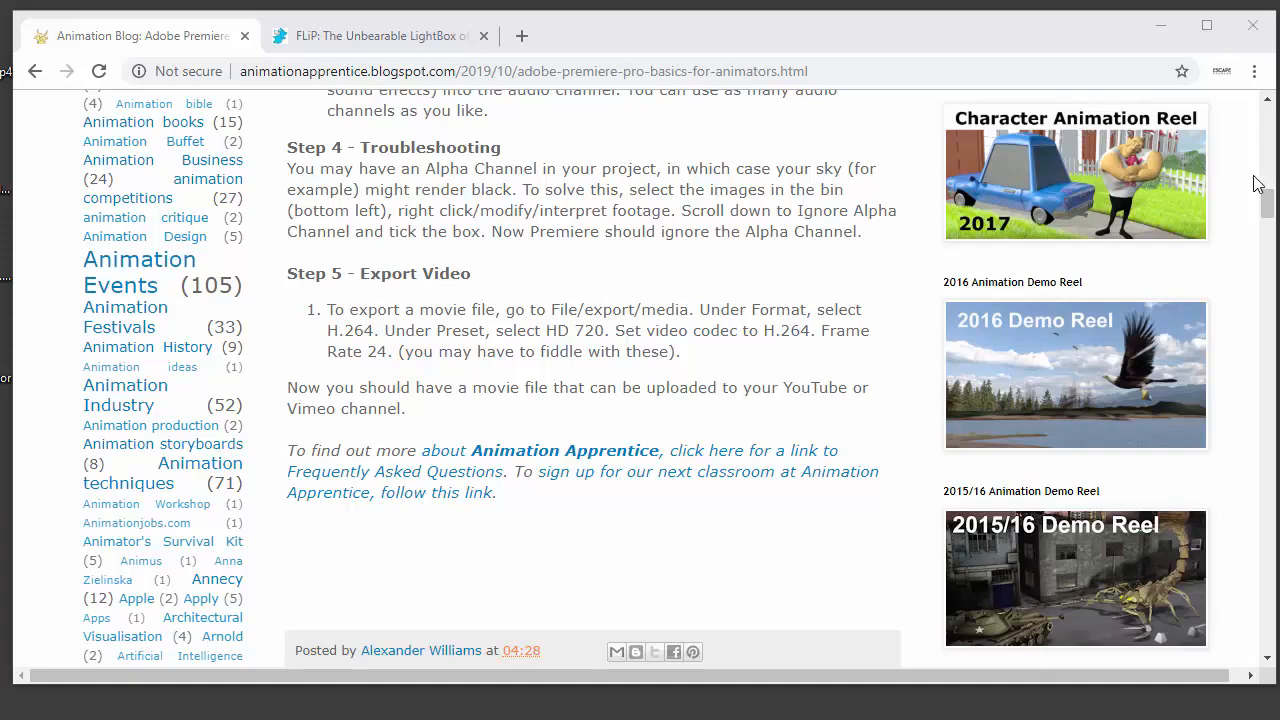
drag(1266, 203, 1258, 158)
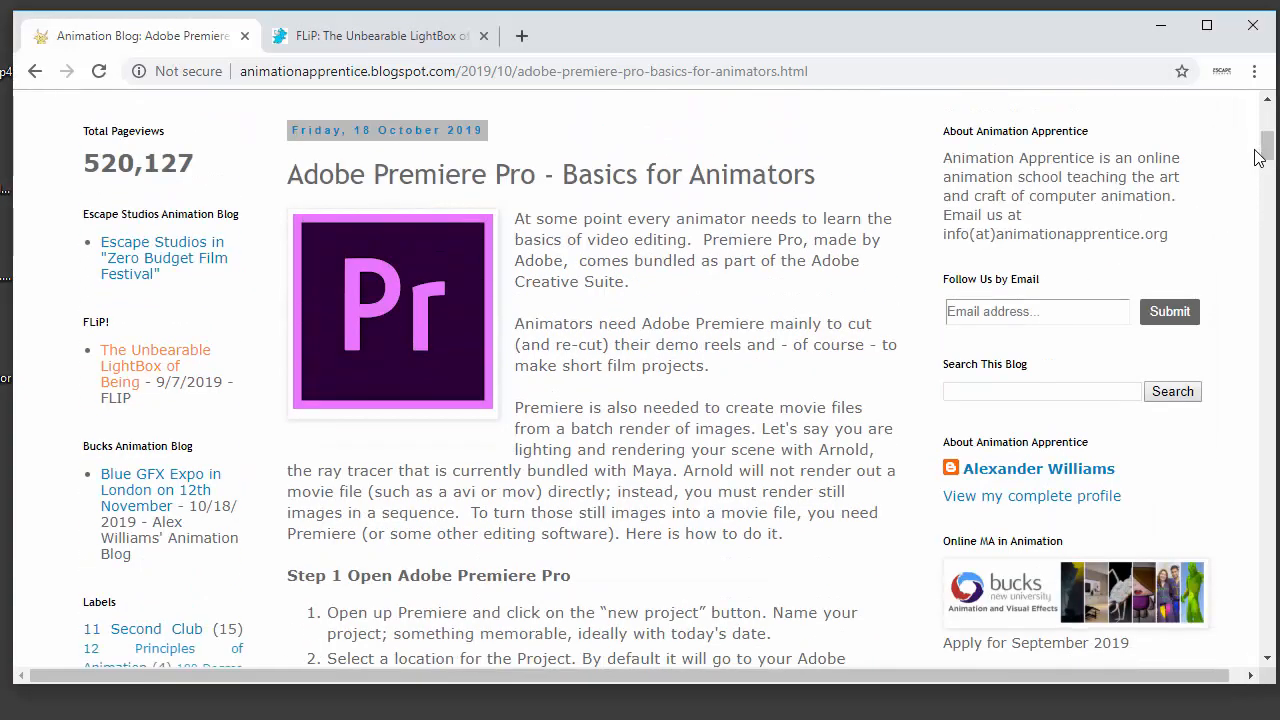
text(batch rende)
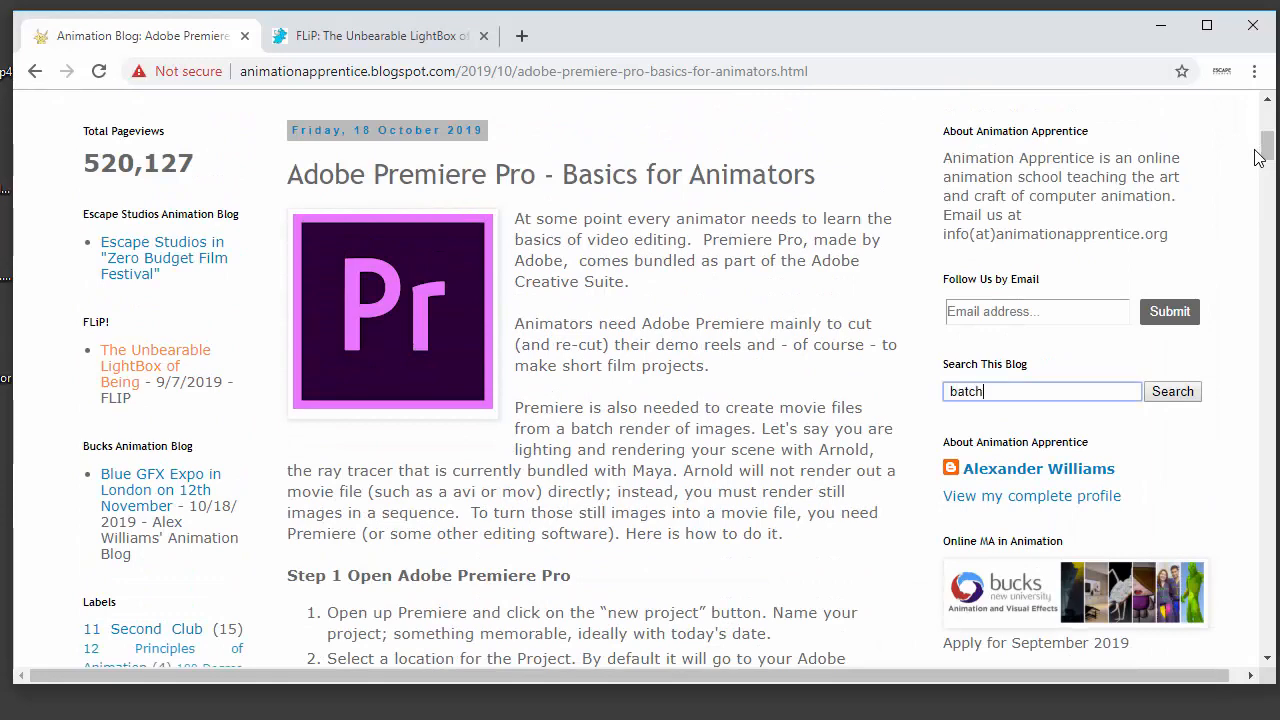
text(r)
key(Return)
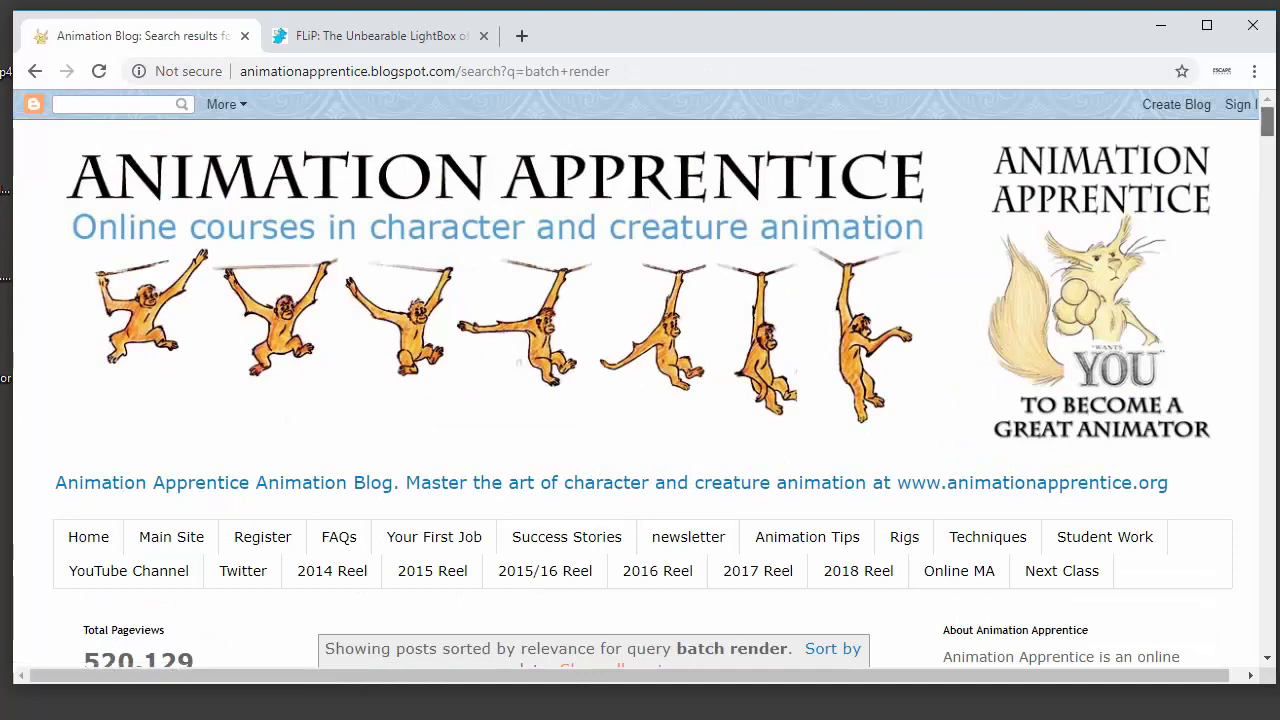
Step: Open the post "How to Make a Batch Render in Maya and Create a Movie File" and review its rendering and movie-creation instructions
scroll(640, 380, down, 5)
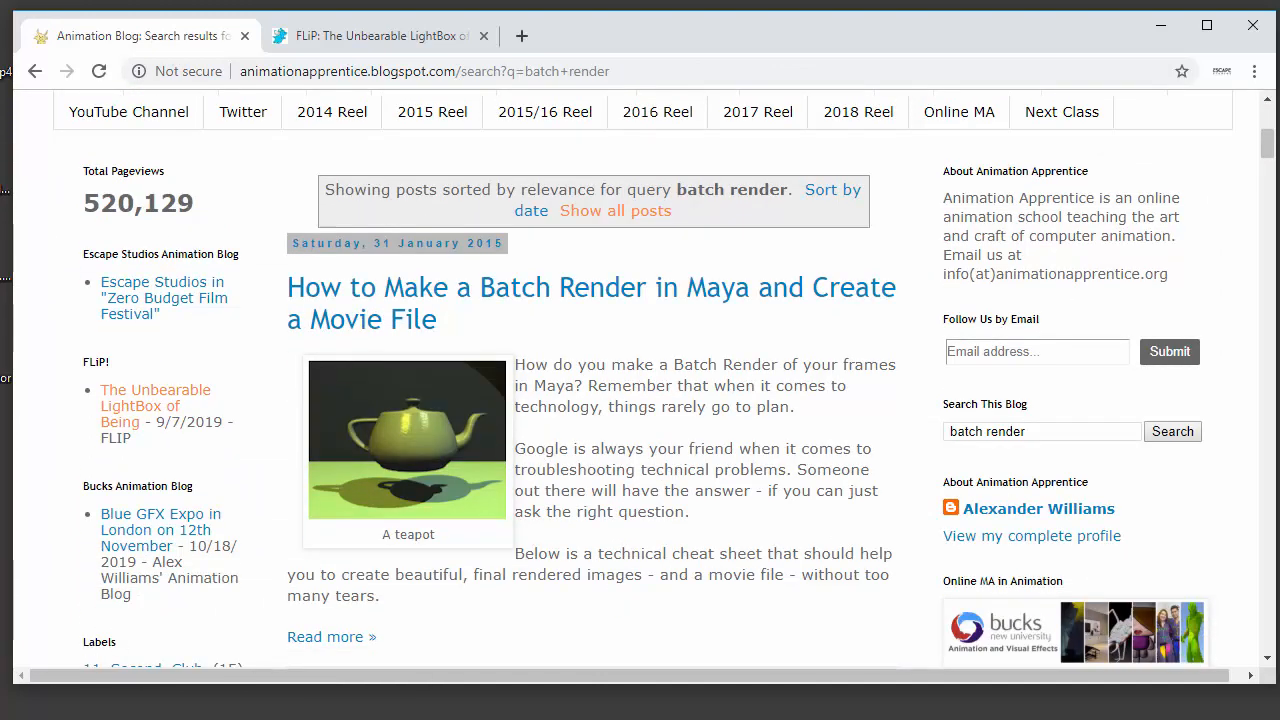
click(590, 287)
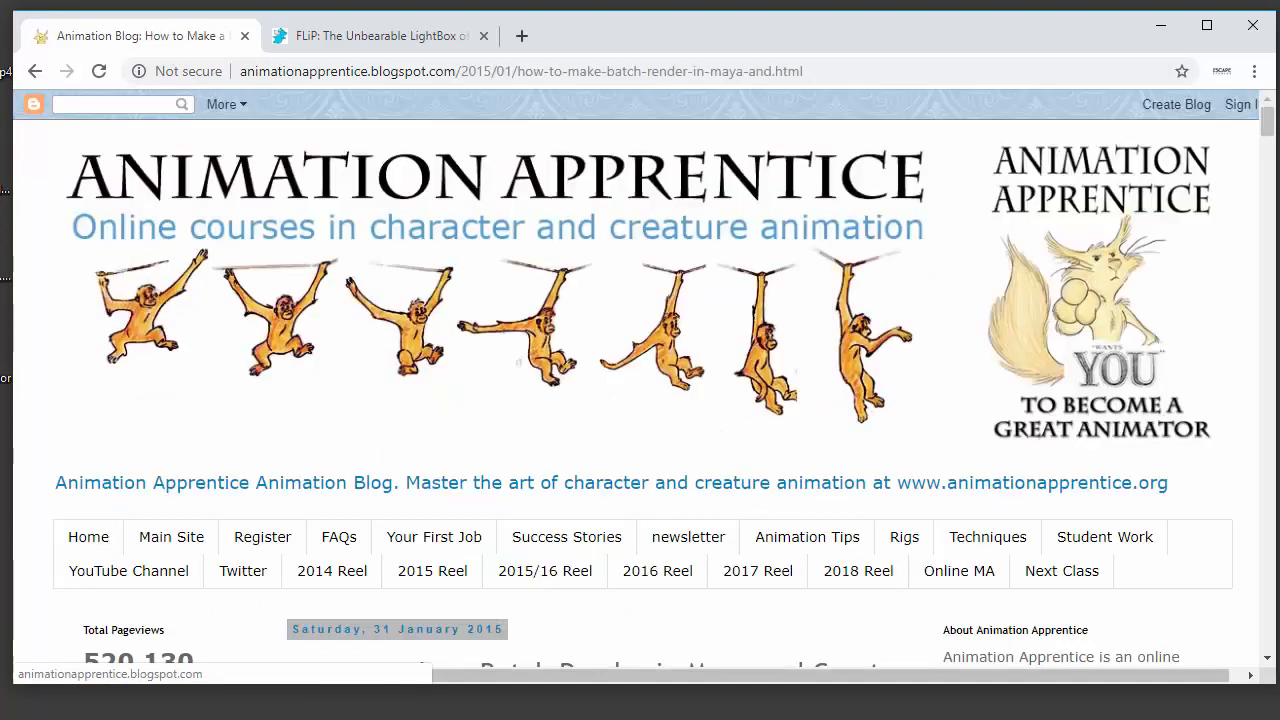
scroll(640, 380, down, 5)
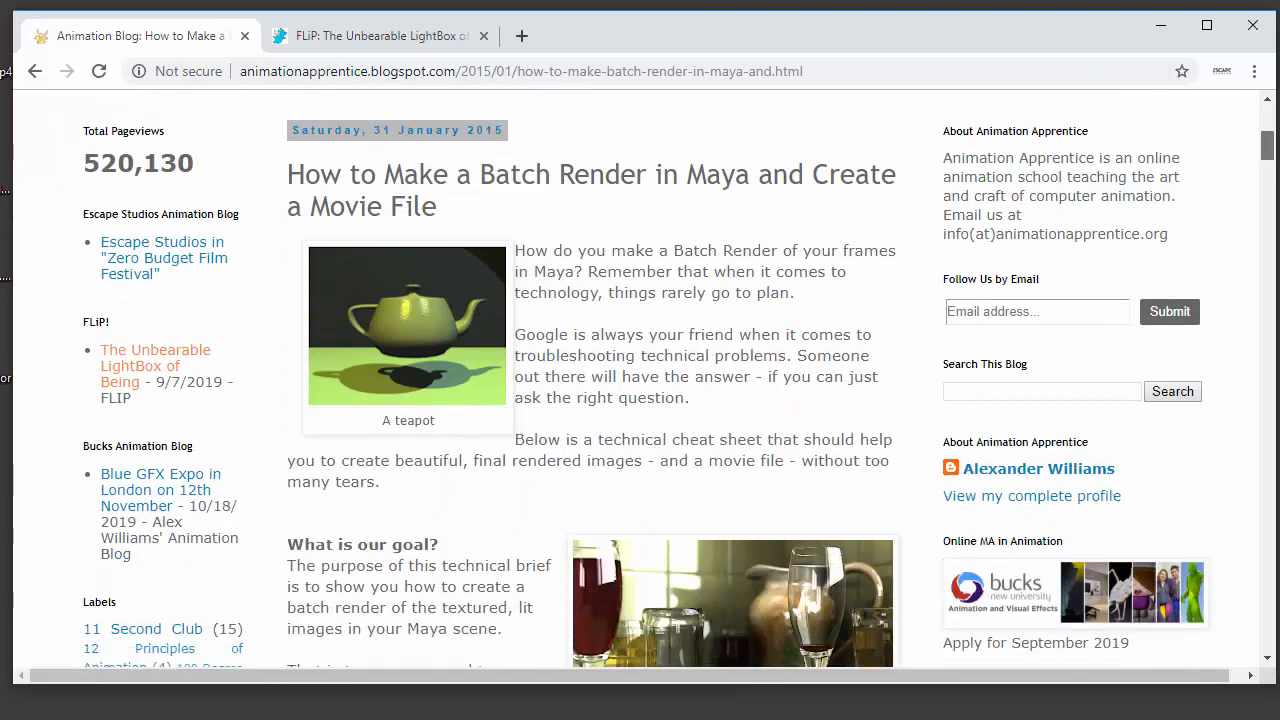
scroll(640, 380, down, 7)
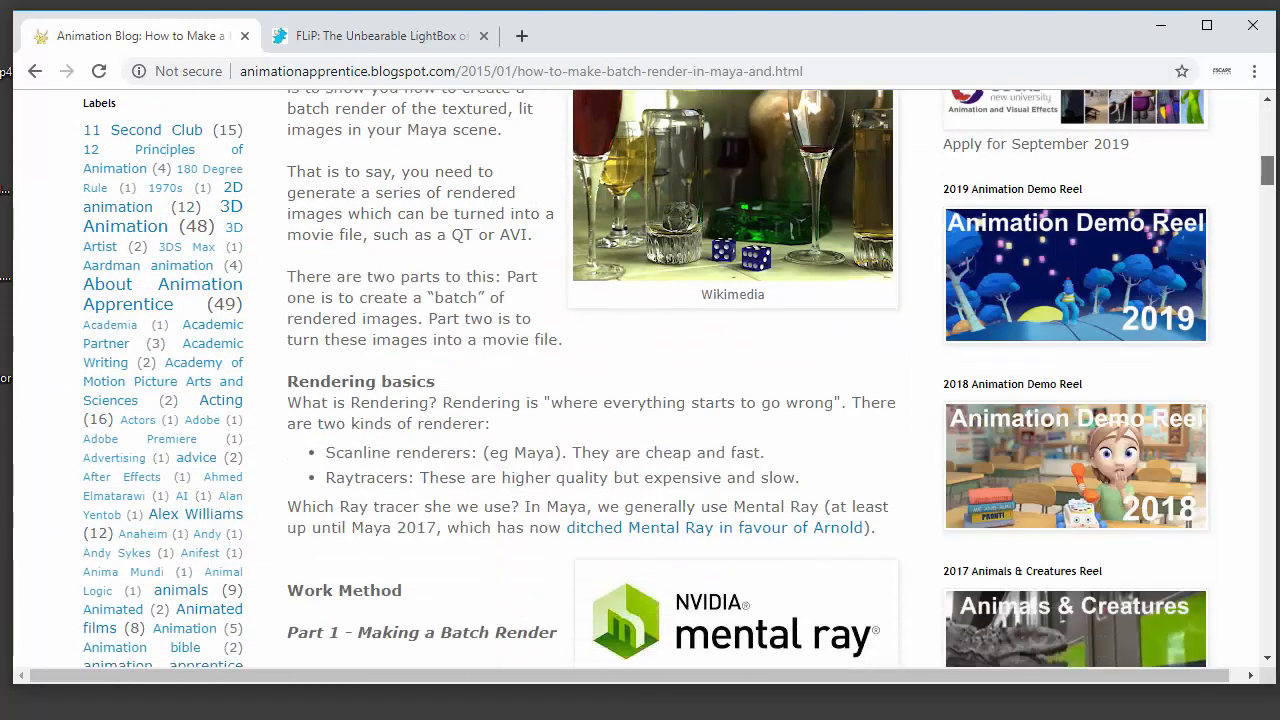
scroll(640, 380, down, 8)
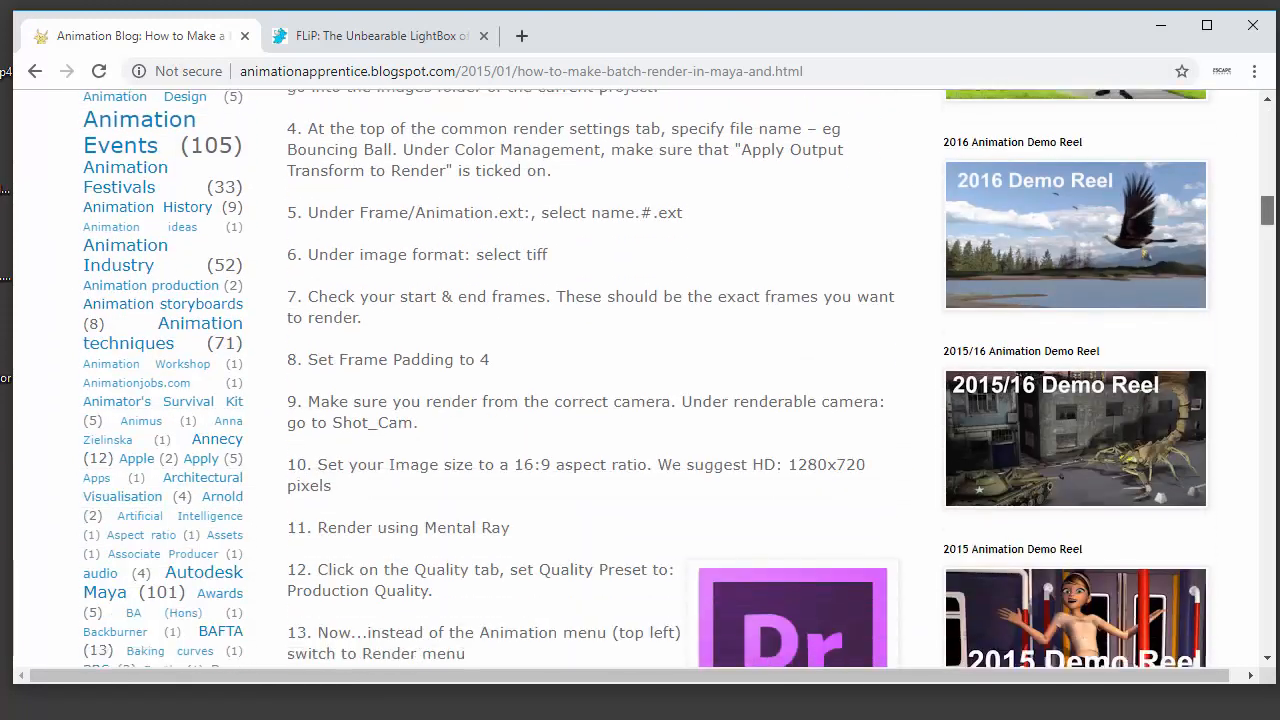
scroll(640, 380, down, 8)
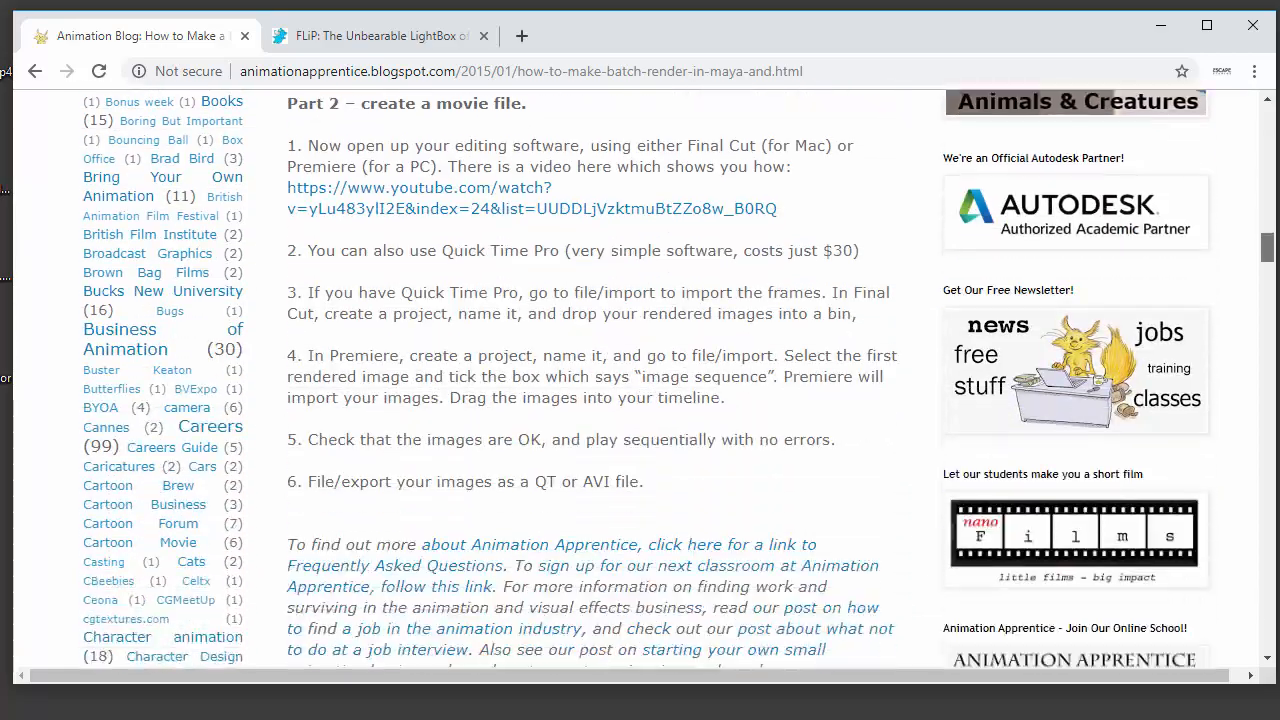
scroll(640, 380, up, 20)
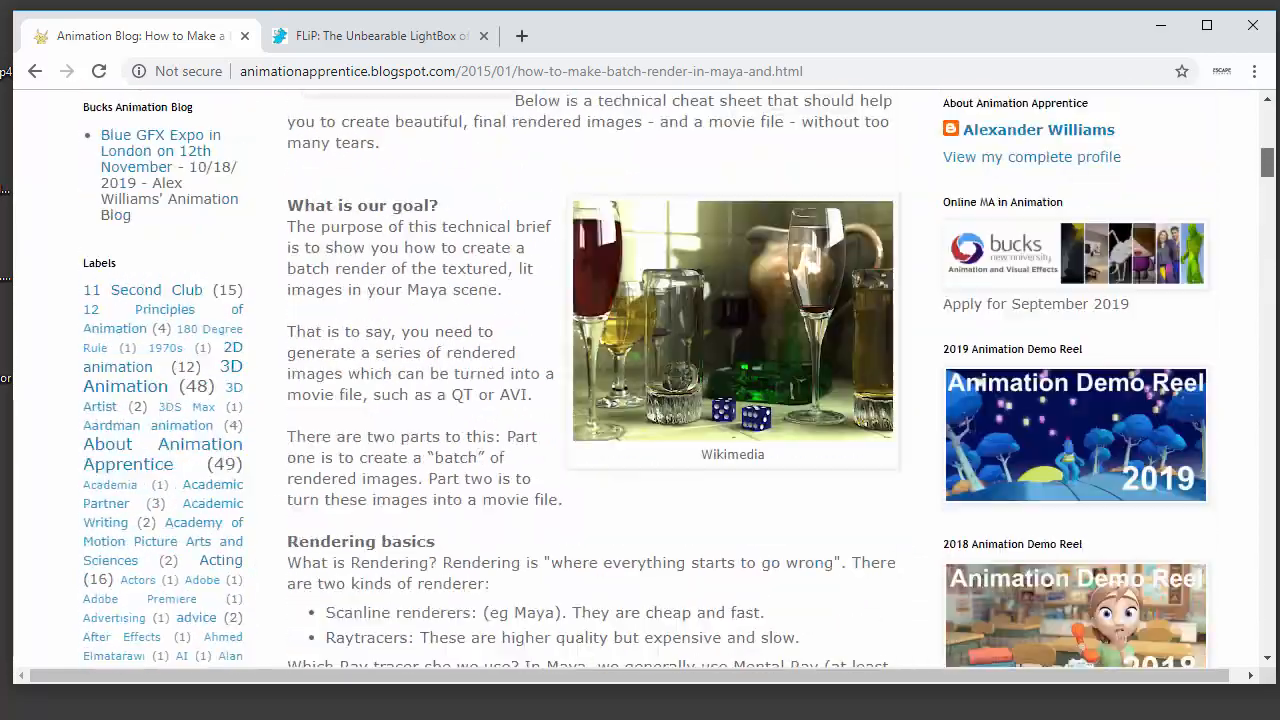
scroll(640, 380, down, 2)
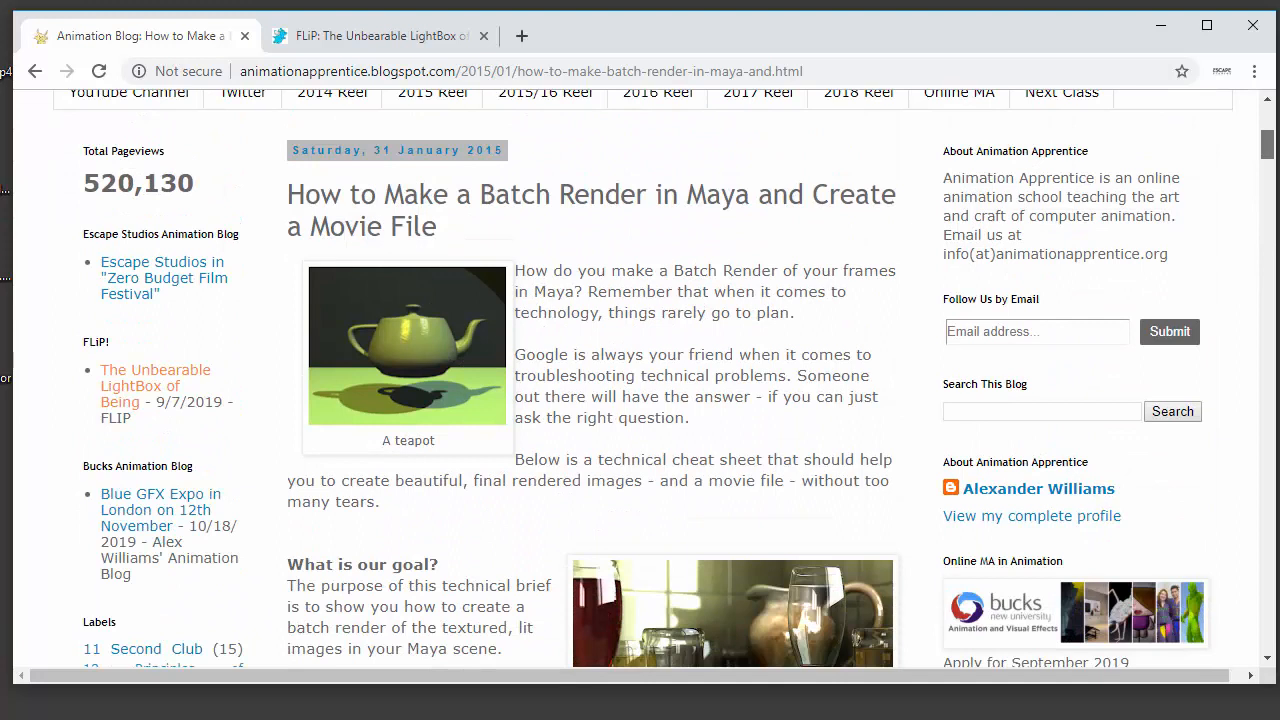